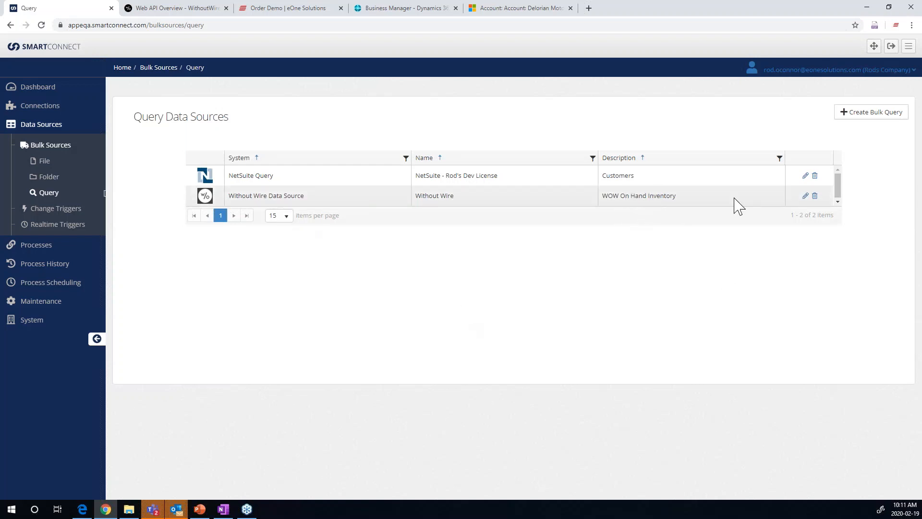
Open the WOW On Hand Inventory query for editing and select the Inventory source group with the Get inventory on hand entity
{"action": "left_click", "coordinate": [805, 195]}
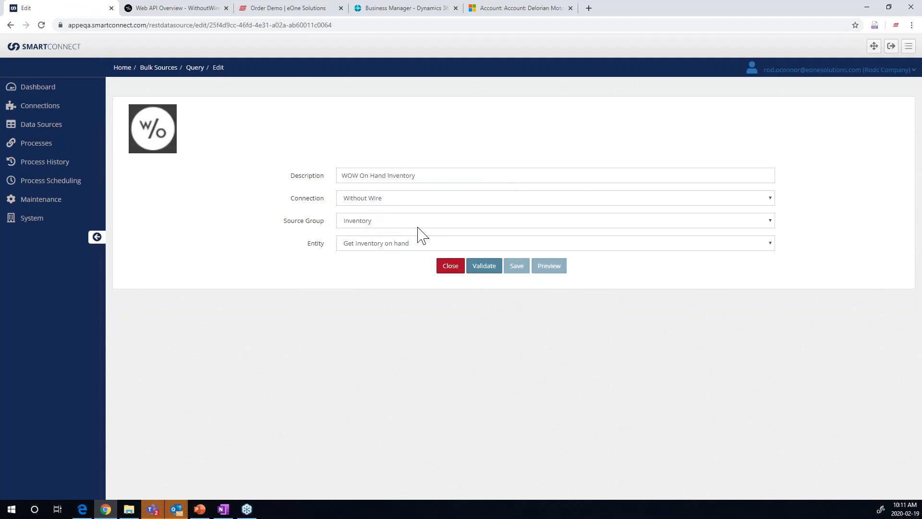
{"action": "left_click", "coordinate": [388, 197]}
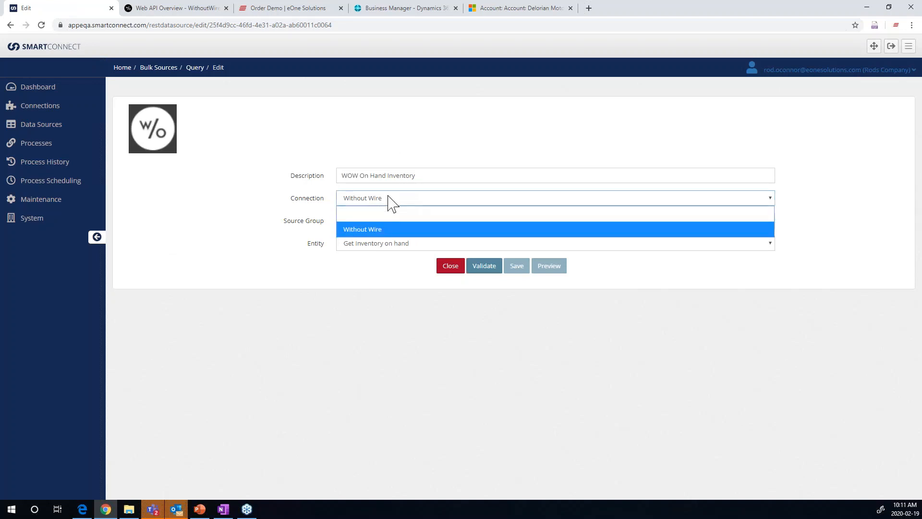
{"action": "left_click", "coordinate": [380, 197]}
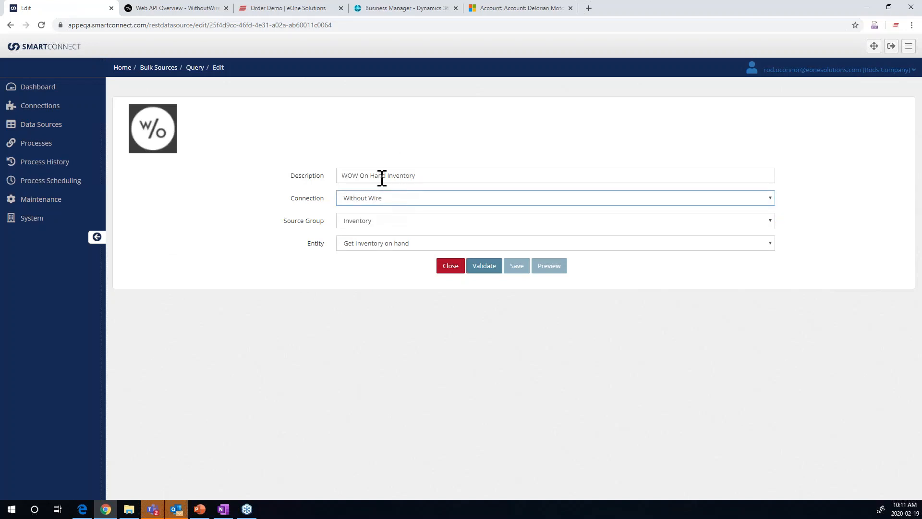
{"action": "left_click", "coordinate": [381, 177]}
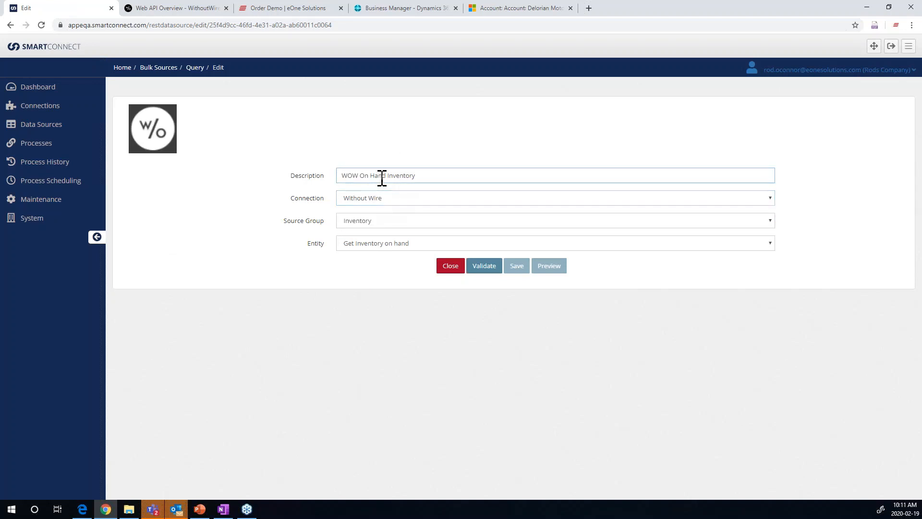
{"action": "left_click", "coordinate": [374, 221]}
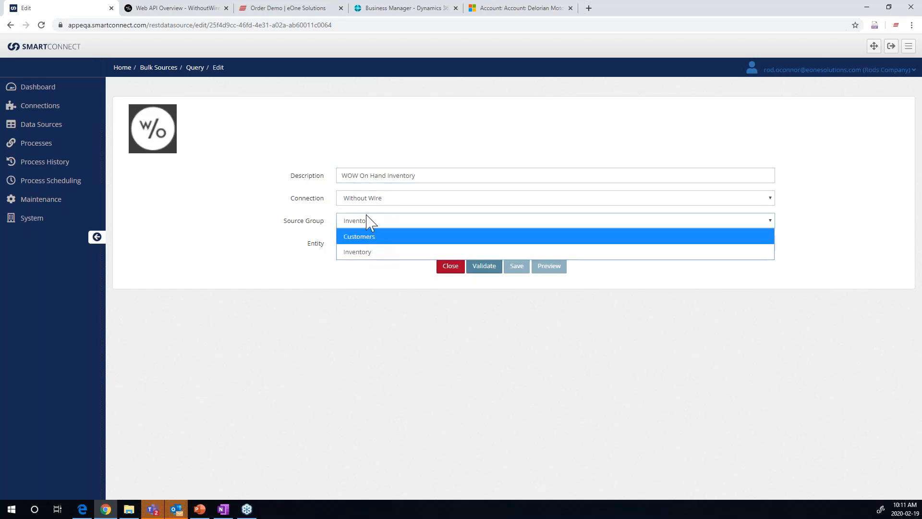
{"action": "left_click", "coordinate": [363, 252]}
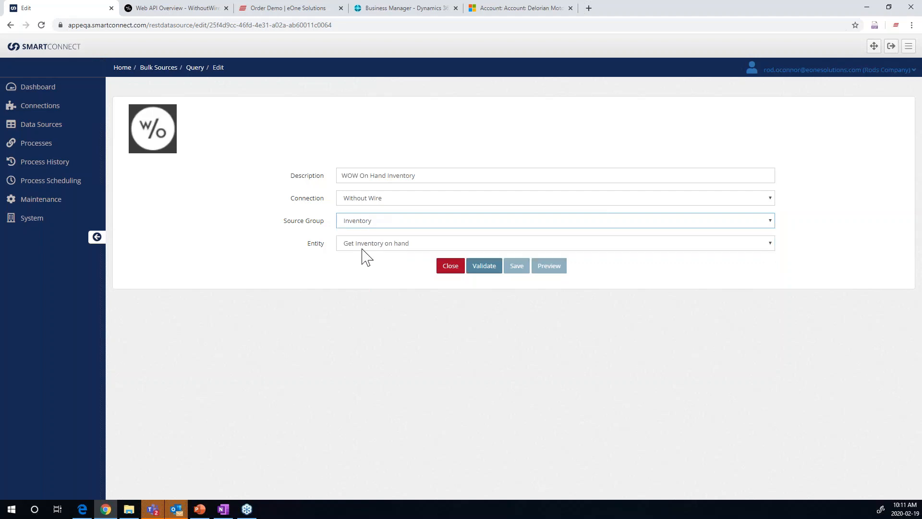
{"action": "left_click", "coordinate": [363, 247]}
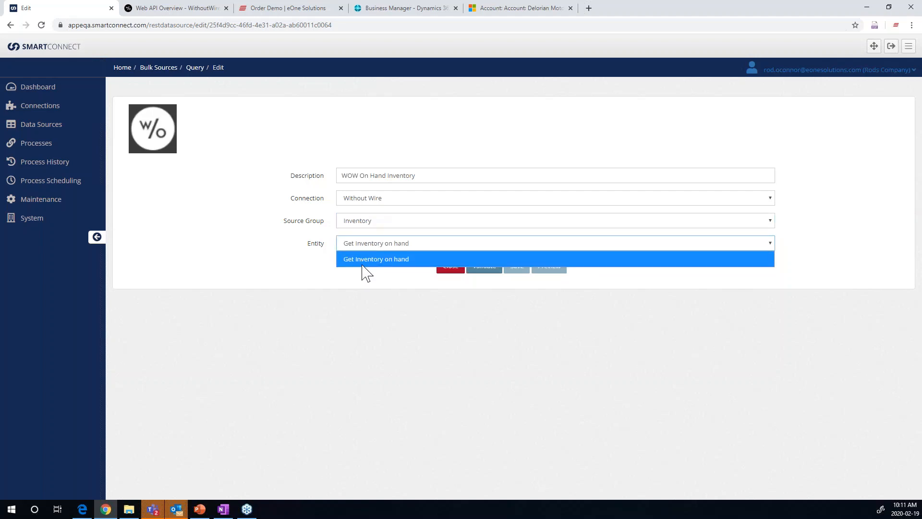
{"action": "left_click", "coordinate": [360, 262]}
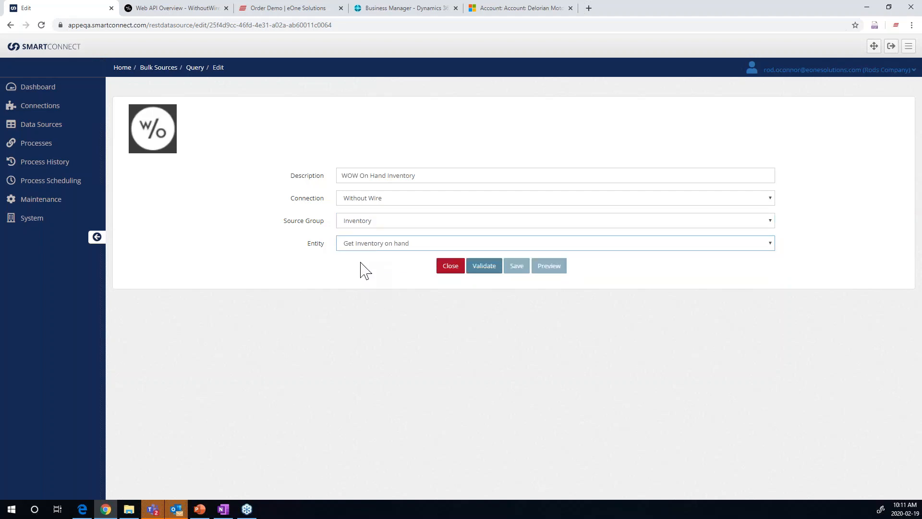
Validate the WOW On Hand Inventory data source and preview the inventory data it returns
{"action": "left_click", "coordinate": [484, 269]}
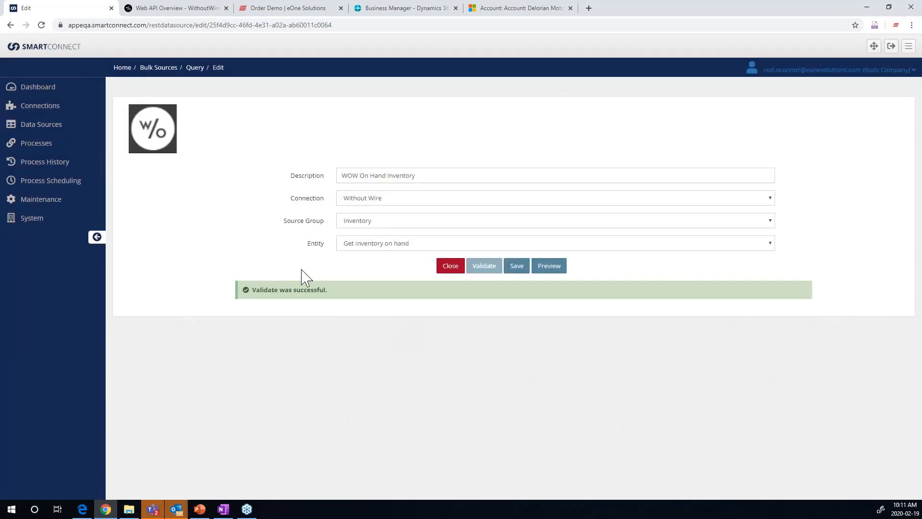
{"action": "left_click", "coordinate": [552, 265]}
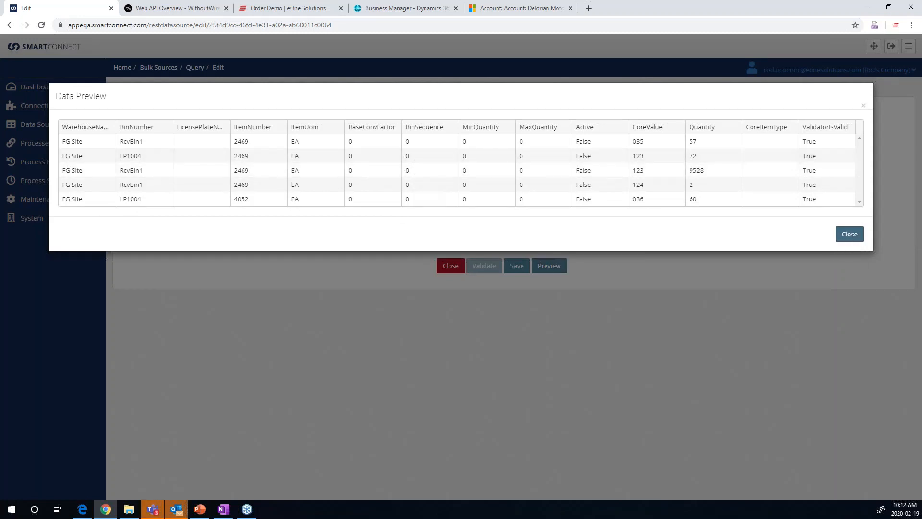
{"action": "left_click", "coordinate": [849, 234]}
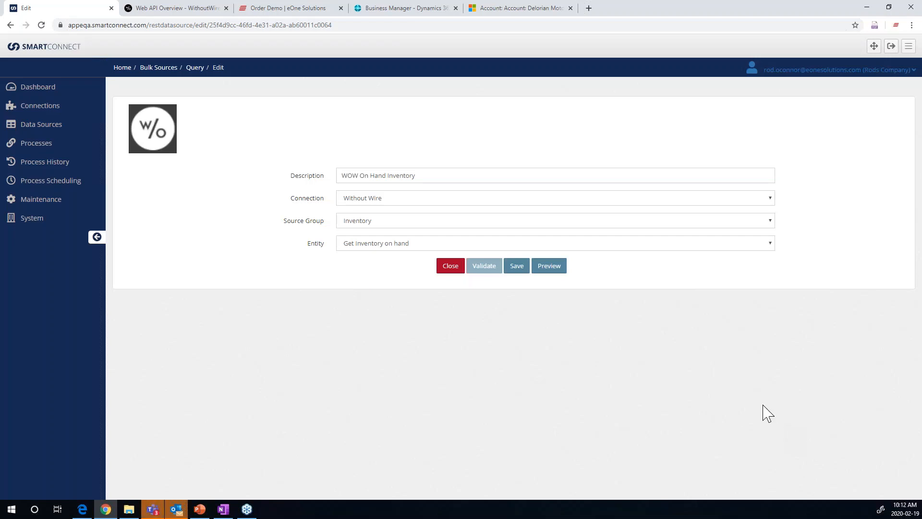
Open the integration process POC - CUSTOMERS NS TO WOW for editing
{"action": "left_click", "coordinate": [39, 145]}
{"action": "left_click", "coordinate": [50, 168]}
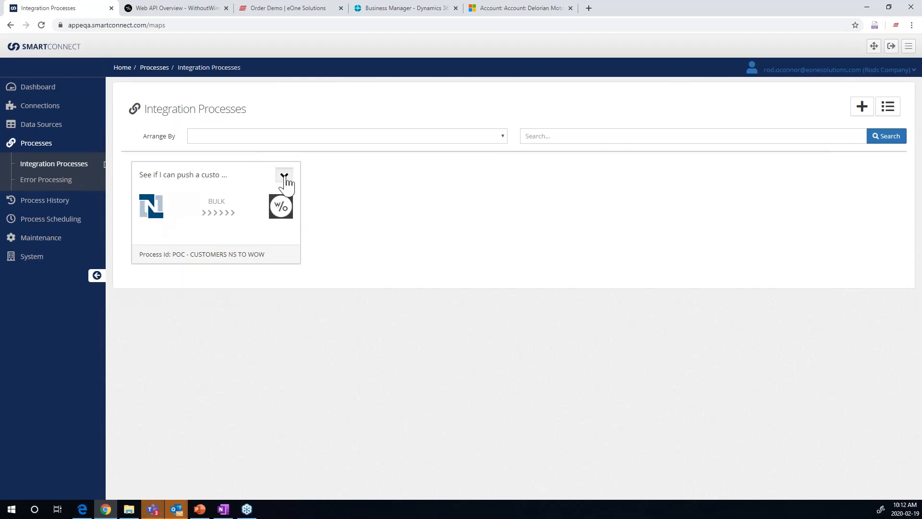
{"action": "left_click", "coordinate": [286, 178]}
{"action": "left_click", "coordinate": [297, 200]}
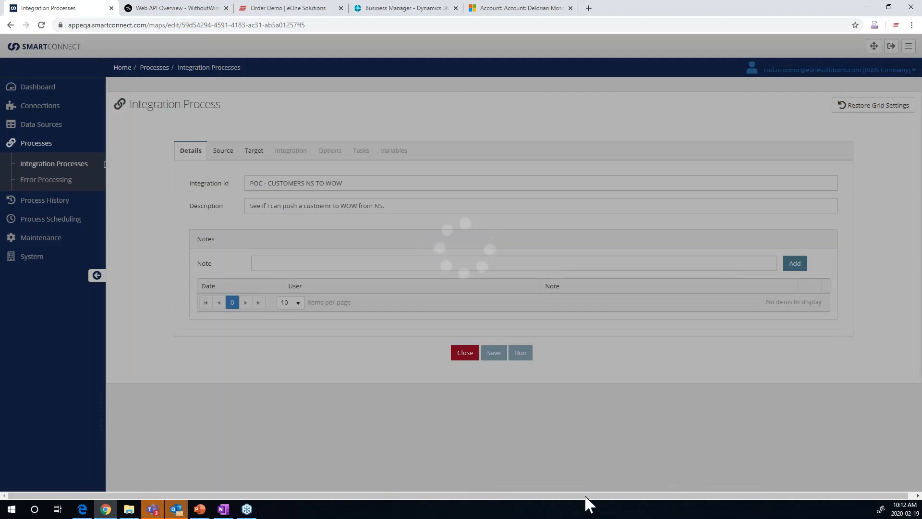
Switch to the WithoutWire knowledgebase and look through the Web API method categories on the Web API Overview page
{"action": "left_click", "coordinate": [177, 14]}
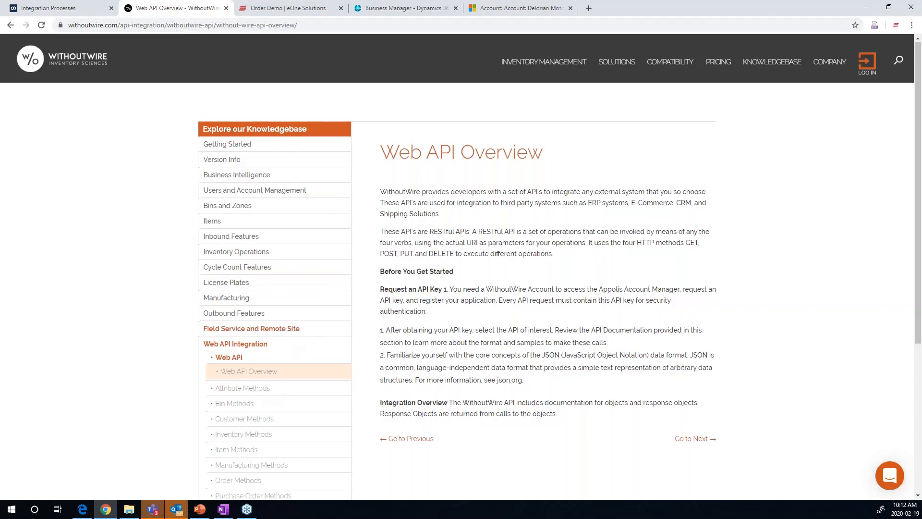
{"action": "scroll", "coordinate": [269, 329], "scroll_direction": "down", "scroll_amount": 3}
{"action": "scroll", "coordinate": [280, 323], "scroll_direction": "down", "scroll_amount": 2}
{"action": "scroll", "coordinate": [282, 322], "scroll_direction": "up", "scroll_amount": 3}
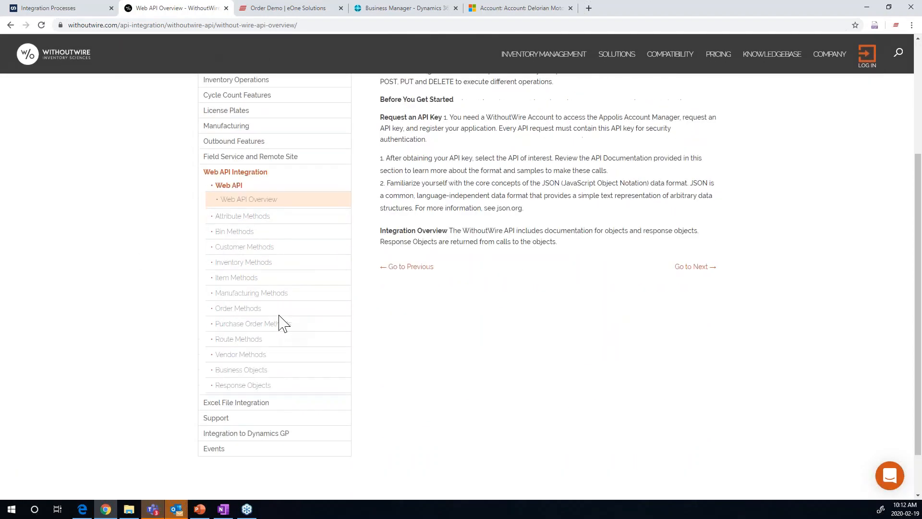
{"action": "scroll", "coordinate": [282, 322], "scroll_direction": "up", "scroll_amount": 2}
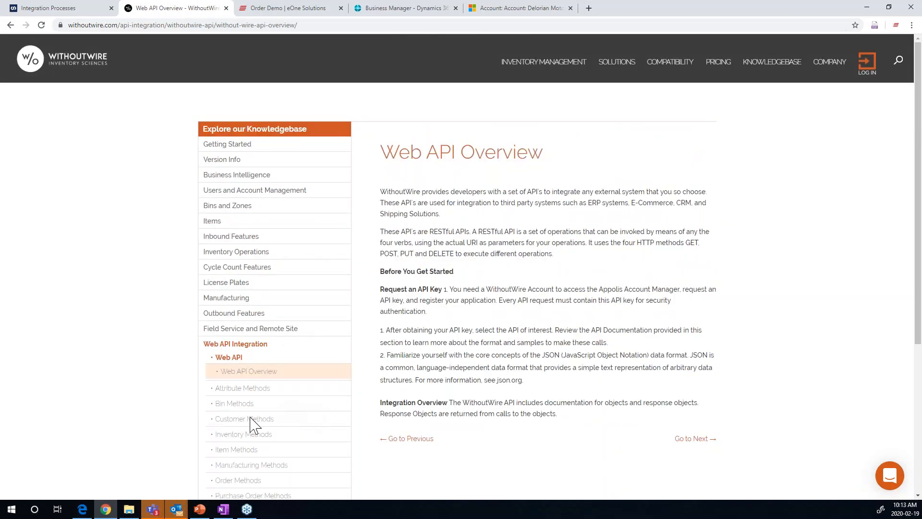
Open the Inventory Export documentation under Inventory Methods and review its request header, parameters and example
{"action": "left_click", "coordinate": [269, 435]}
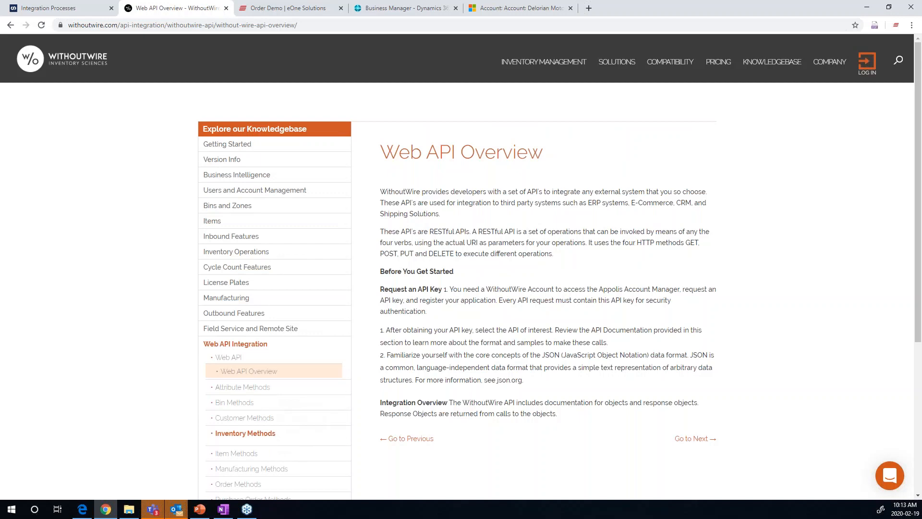
{"action": "scroll", "coordinate": [124, 428], "scroll_direction": "down", "scroll_amount": 1}
{"action": "scroll", "coordinate": [124, 427], "scroll_direction": "down", "scroll_amount": 2}
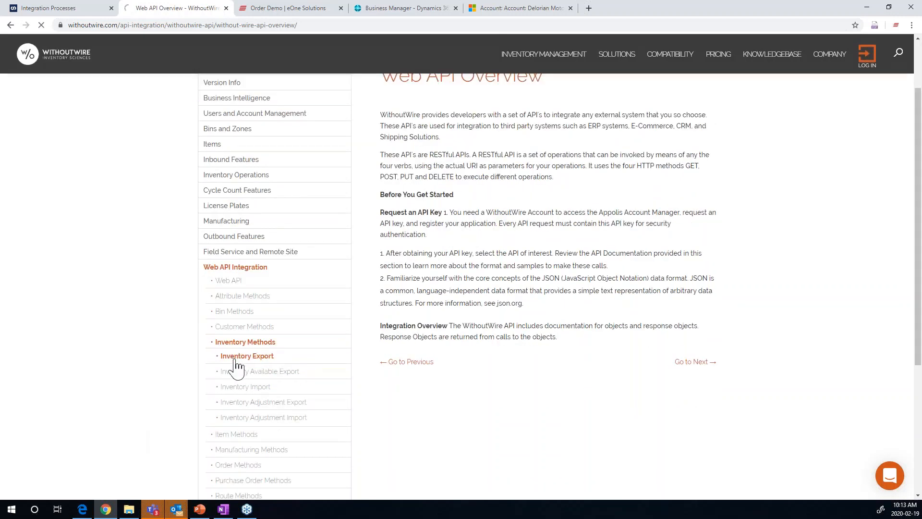
{"action": "left_click", "coordinate": [269, 359]}
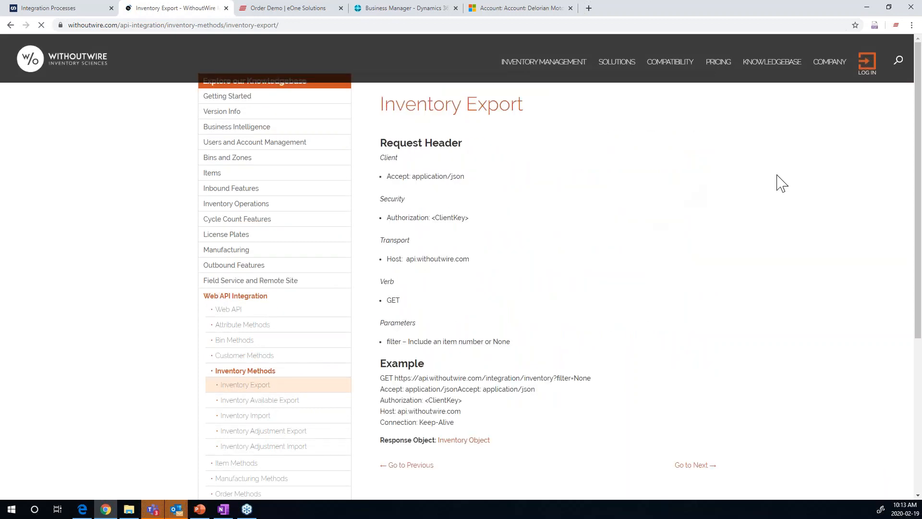
{"action": "scroll", "coordinate": [609, 216], "scroll_direction": "down", "scroll_amount": 5}
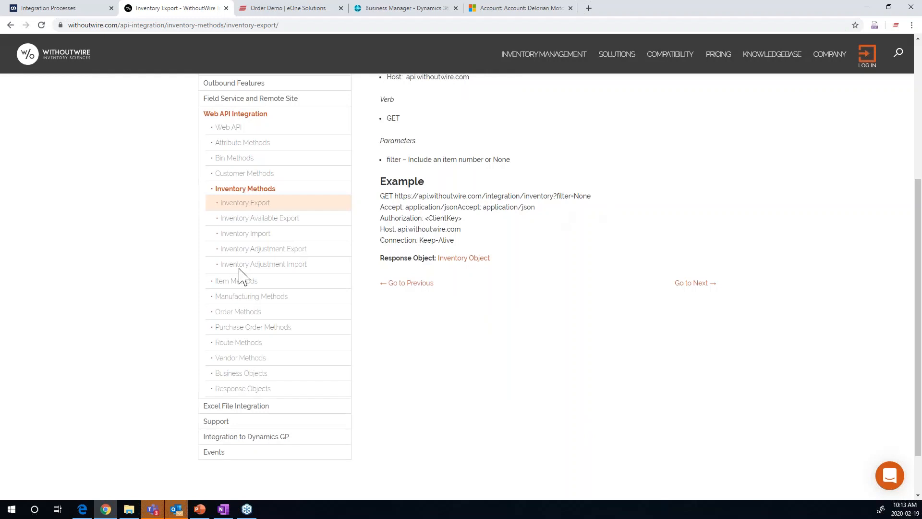
{"action": "scroll", "coordinate": [369, 291], "scroll_direction": "up", "scroll_amount": 2}
{"action": "scroll", "coordinate": [400, 288], "scroll_direction": "up", "scroll_amount": 2}
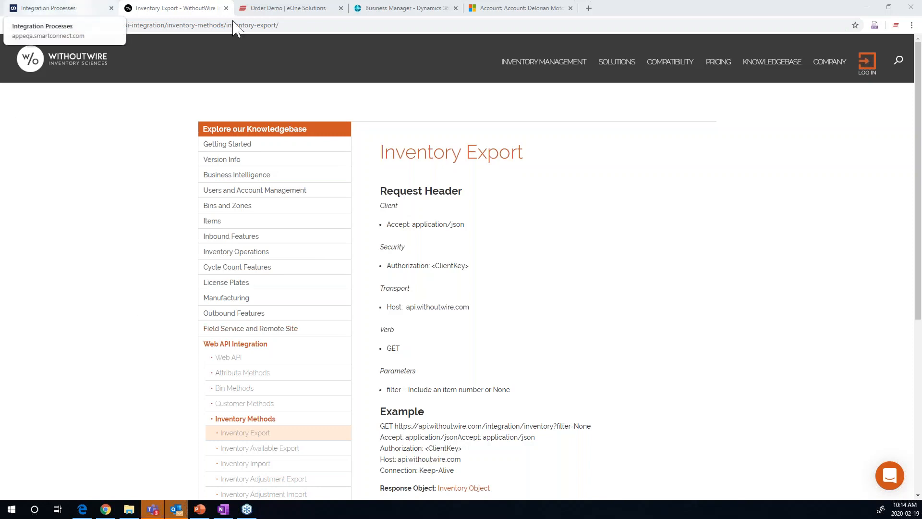
Return to the SmartConnect integration process and select Customers as the group of its Without Wire target
{"action": "key", "text": "ctrl+shift+Tab"}
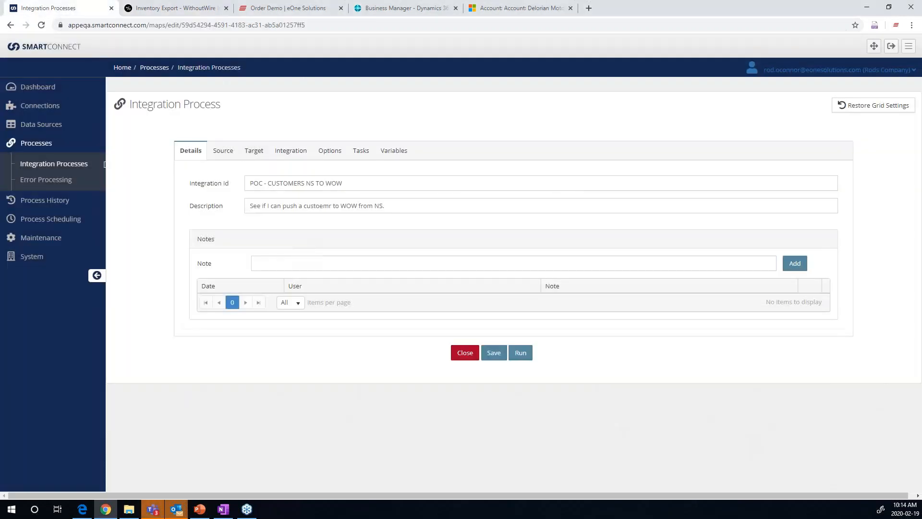
{"action": "left_click", "coordinate": [253, 154]}
{"action": "scroll", "coordinate": [447, 296], "scroll_direction": "down", "scroll_amount": 1}
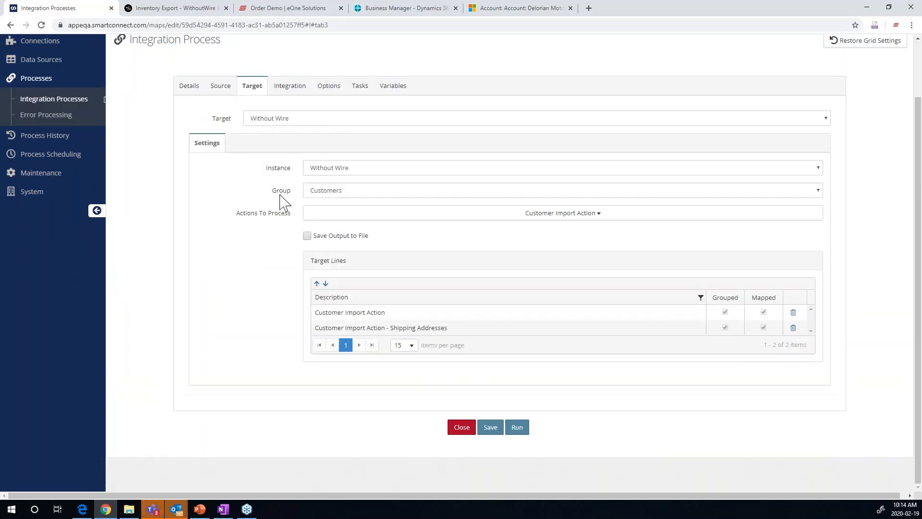
{"action": "left_click", "coordinate": [351, 197]}
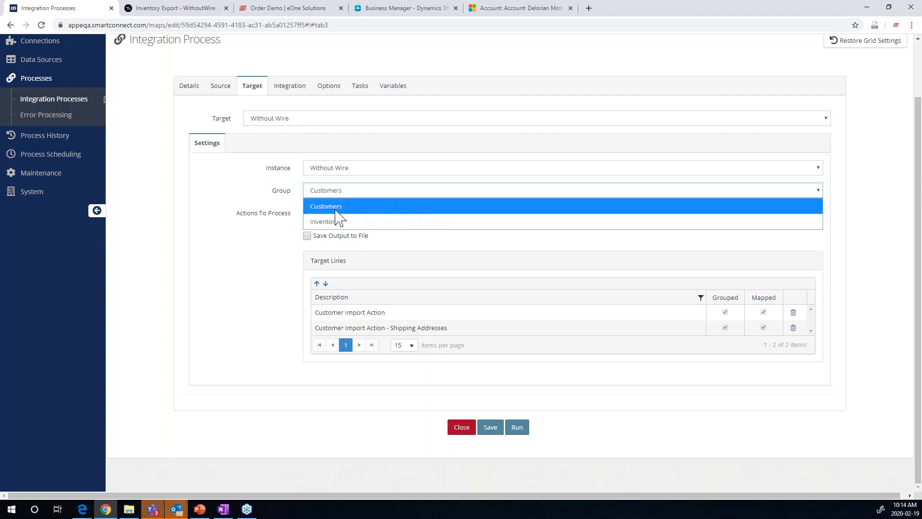
{"action": "left_click", "coordinate": [336, 210]}
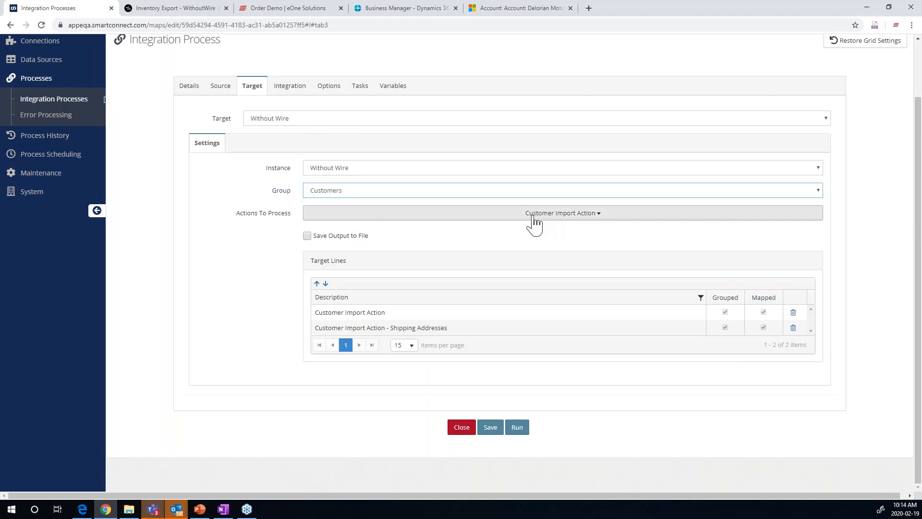
Review the target's available actions to process and its Customer Import Action and Shipping Addresses target lines
{"action": "left_click", "coordinate": [570, 220]}
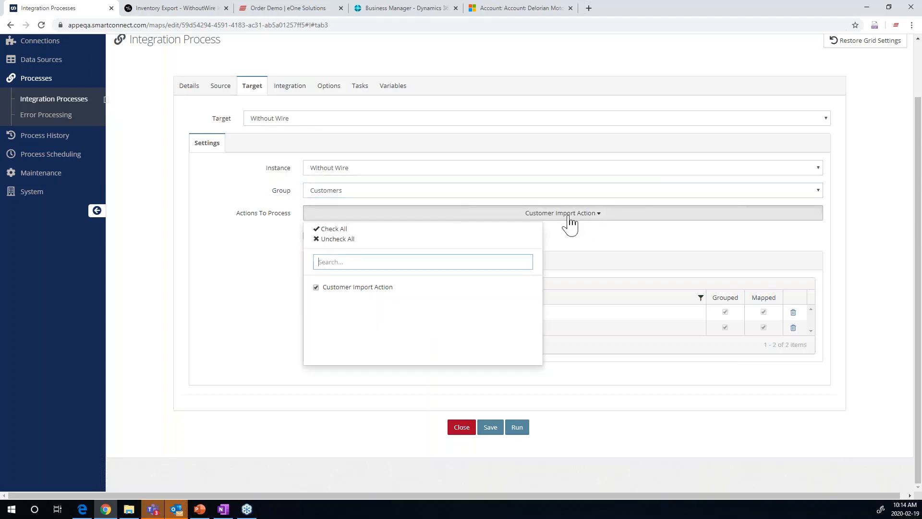
{"action": "left_click", "coordinate": [245, 273]}
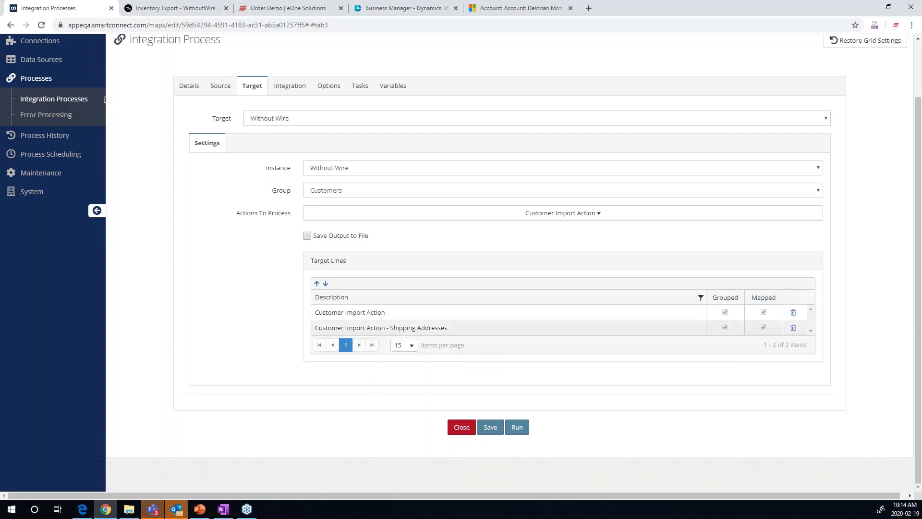
{"action": "left_click", "coordinate": [326, 315]}
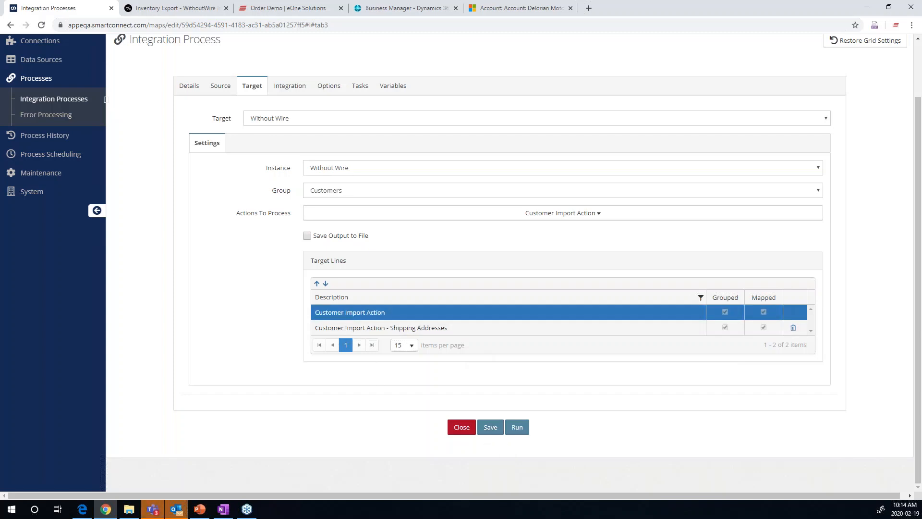
{"action": "left_click", "coordinate": [332, 329]}
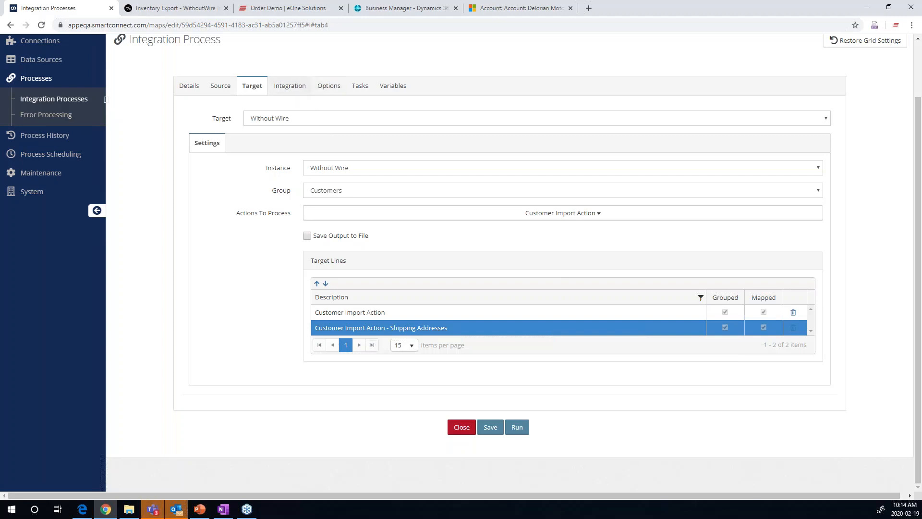
Examine the target column mappings for Customer Import Action and for its Shipping Addresses line
{"action": "left_click", "coordinate": [302, 90]}
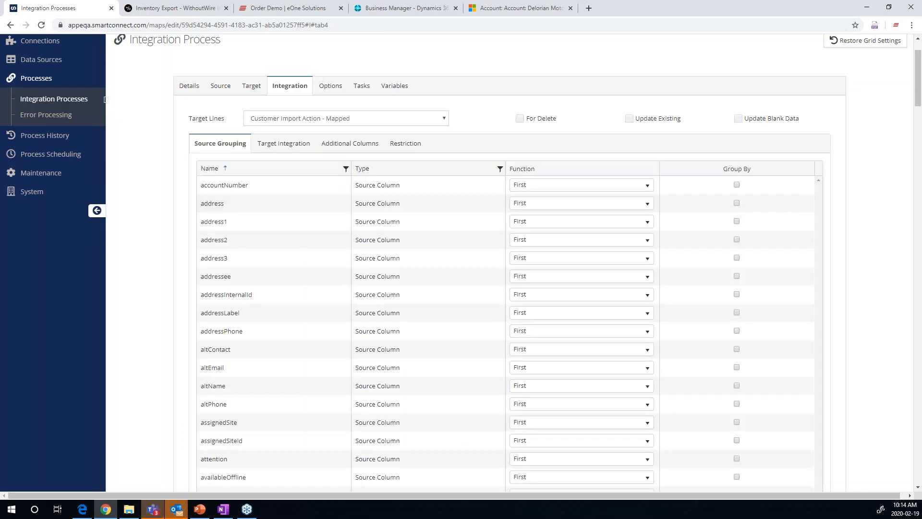
{"action": "left_click", "coordinate": [276, 145]}
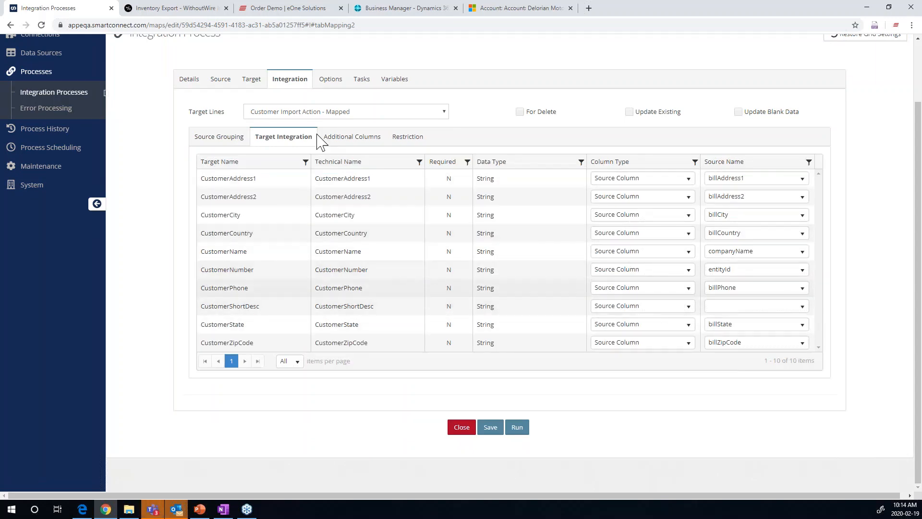
{"action": "left_click", "coordinate": [313, 113]}
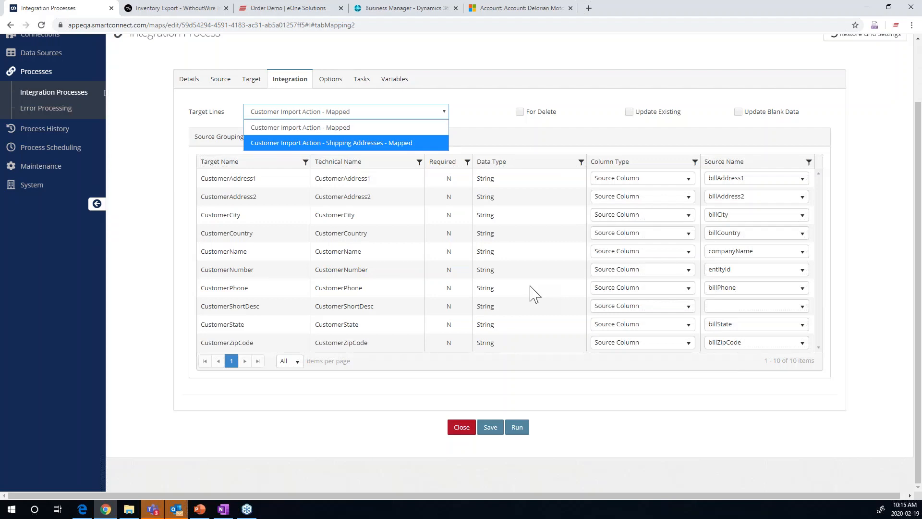
{"action": "key", "text": "Return"}
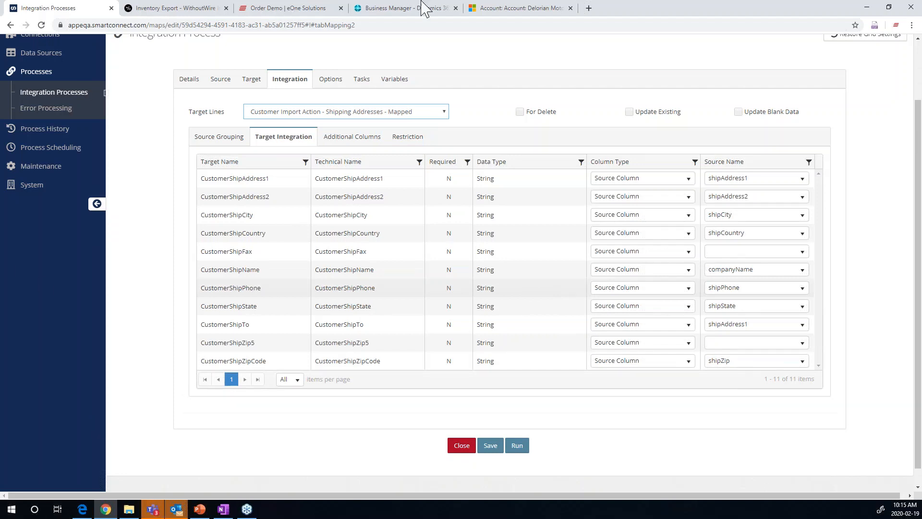
Open the list of REST services in the maintenance area
{"action": "left_click", "coordinate": [35, 165]}
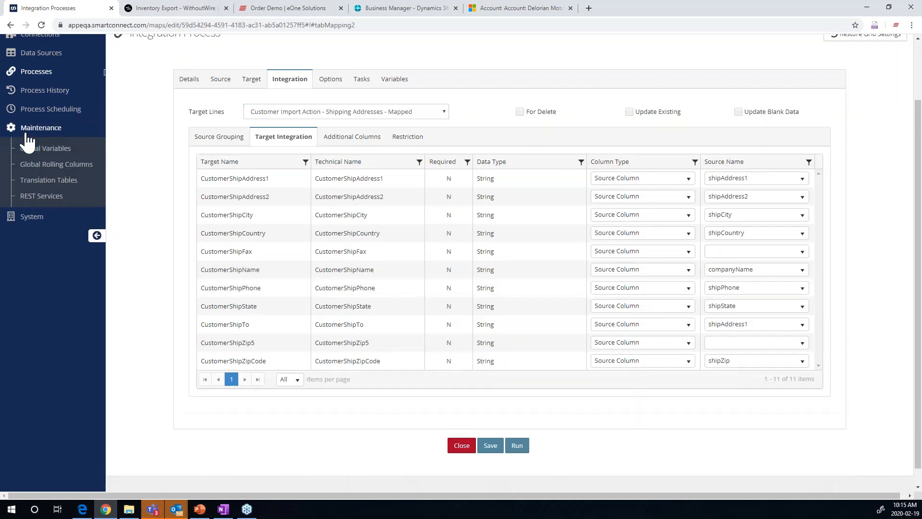
{"action": "left_click", "coordinate": [39, 200]}
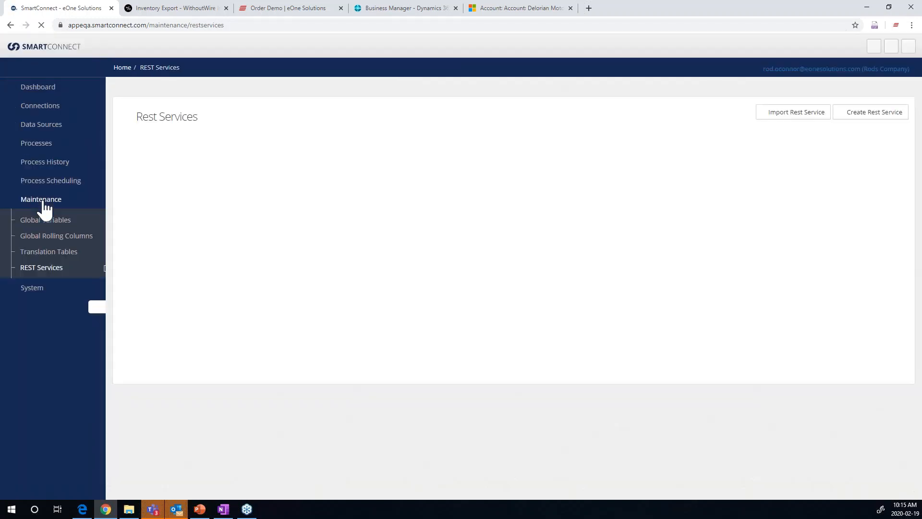
Open the Without Wire REST service for editing and glance at the Inventory Export documentation page
{"action": "left_click", "coordinate": [30, 271]}
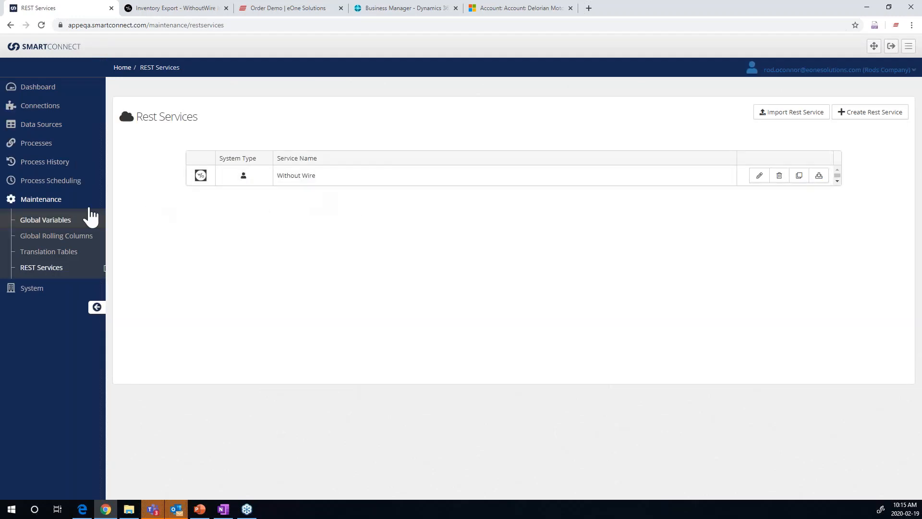
{"action": "left_click", "coordinate": [759, 176]}
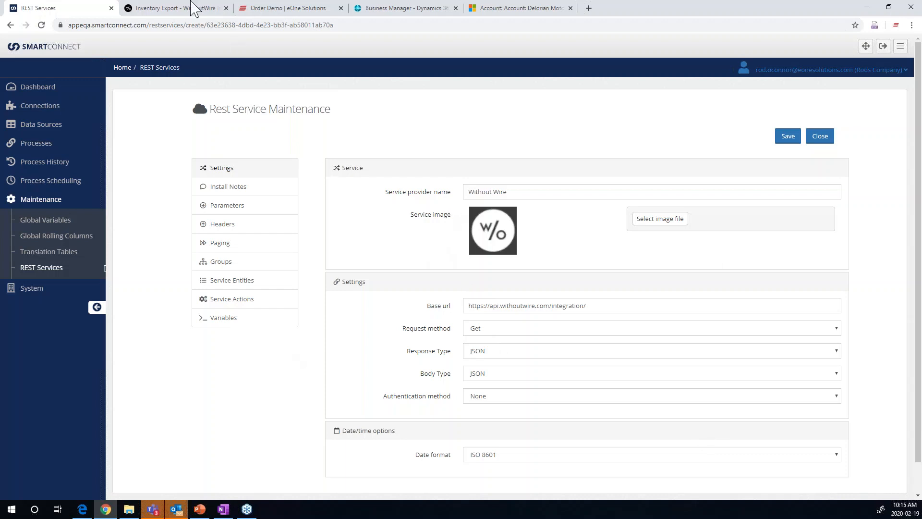
{"action": "left_click", "coordinate": [178, 8]}
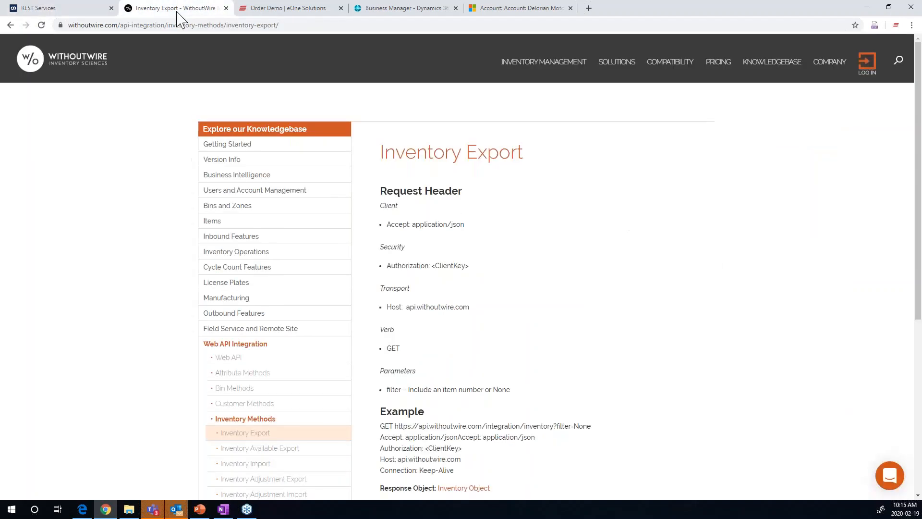
{"action": "left_click", "coordinate": [67, 8]}
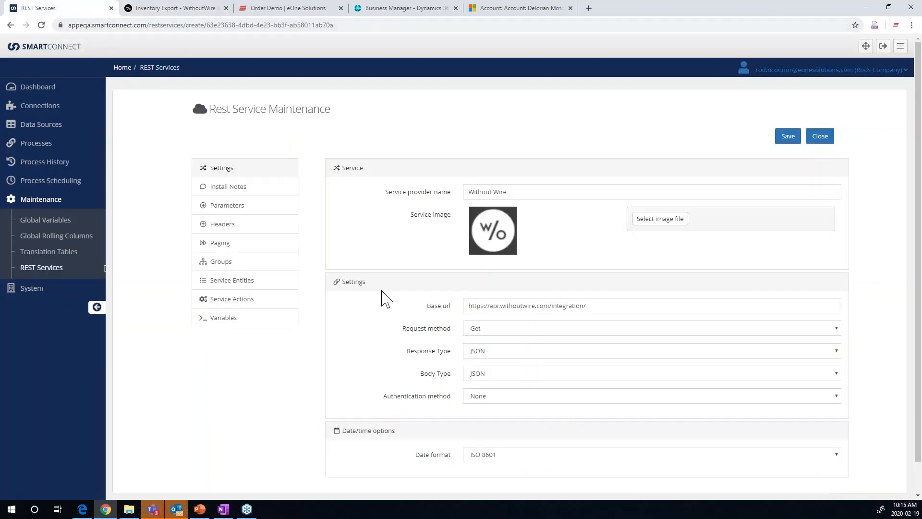
Compare the service's base URL with the example GET request URL in the Inventory Export documentation
{"action": "scroll", "coordinate": [382, 298], "scroll_direction": "down", "scroll_amount": 2}
{"action": "left_click_drag", "start_coordinate": [616, 274], "coordinate": [413, 275]}
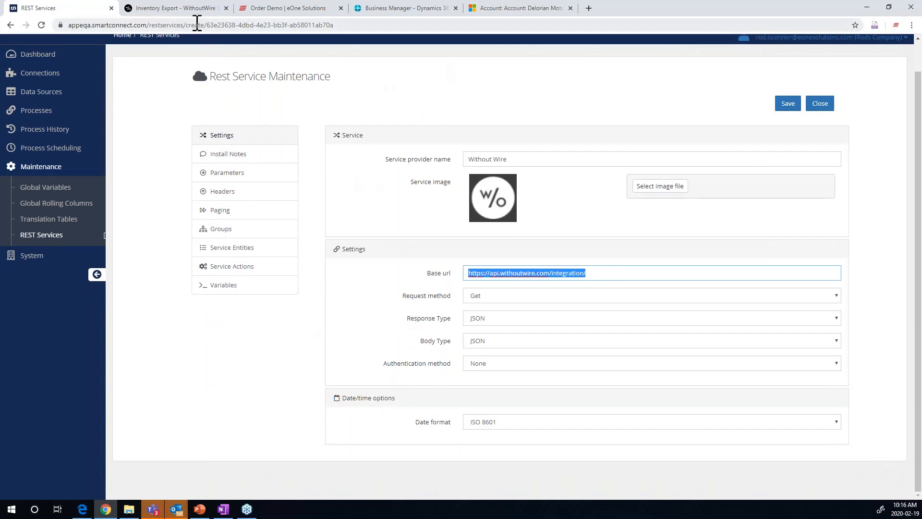
{"action": "left_click", "coordinate": [186, 7]}
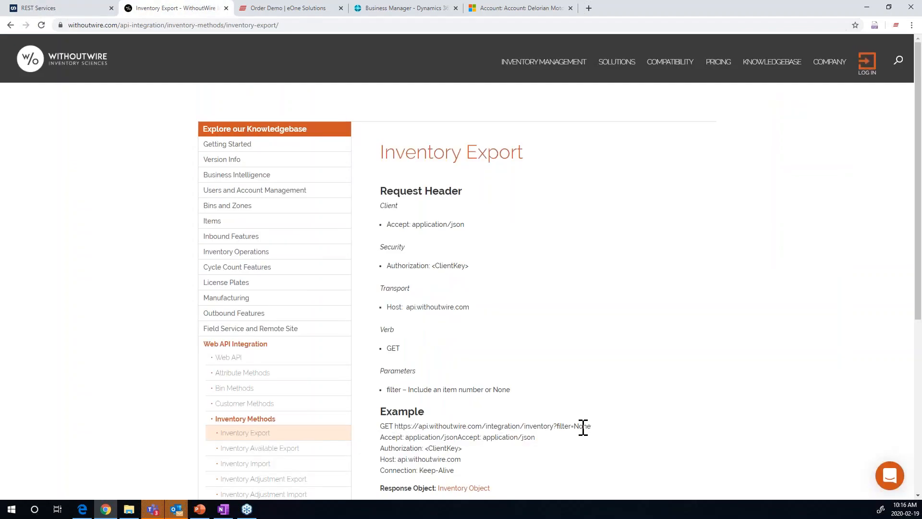
{"action": "left_click_drag", "start_coordinate": [593, 429], "coordinate": [395, 431]}
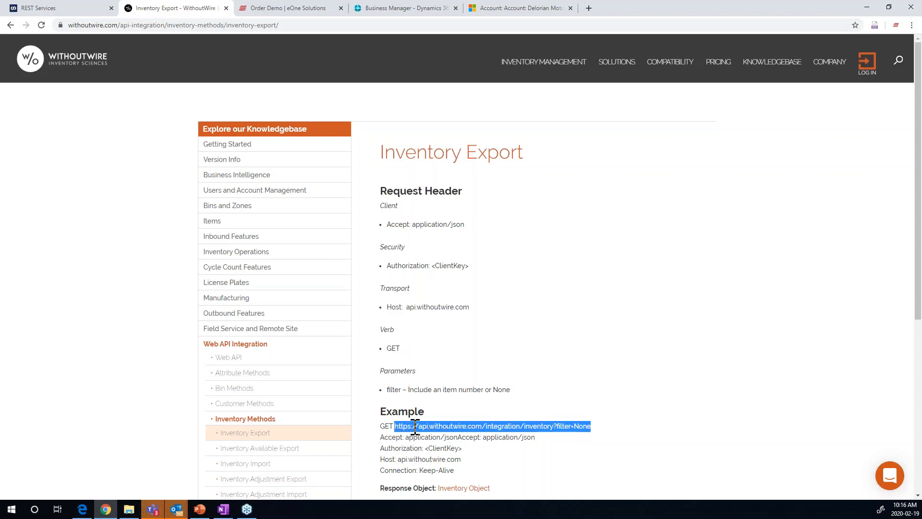
{"action": "left_click", "coordinate": [521, 426]}
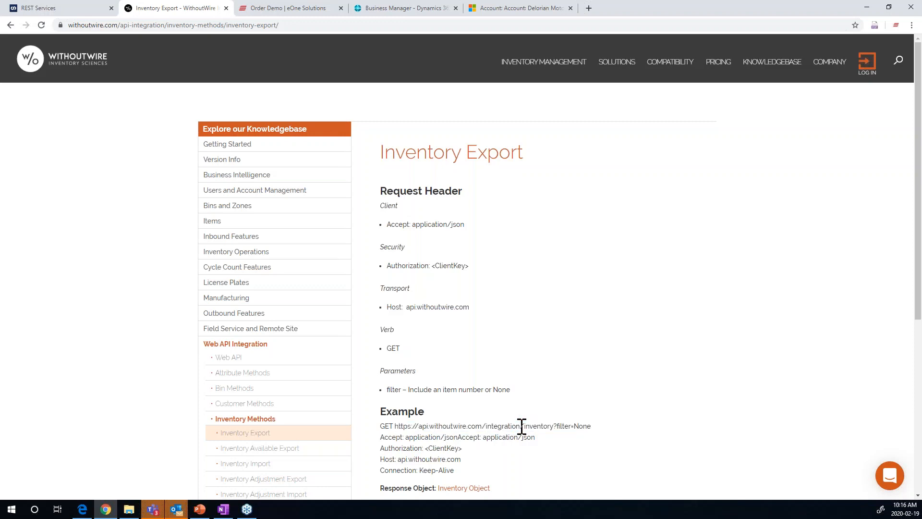
{"action": "left_click_drag", "start_coordinate": [521, 426], "coordinate": [610, 423]}
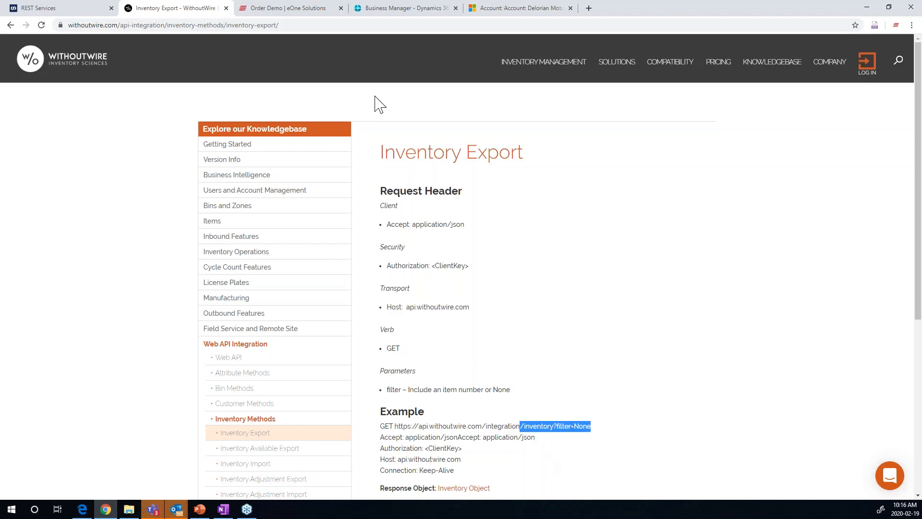
{"action": "left_click", "coordinate": [55, 9]}
{"action": "left_click_drag", "start_coordinate": [594, 274], "coordinate": [424, 274]}
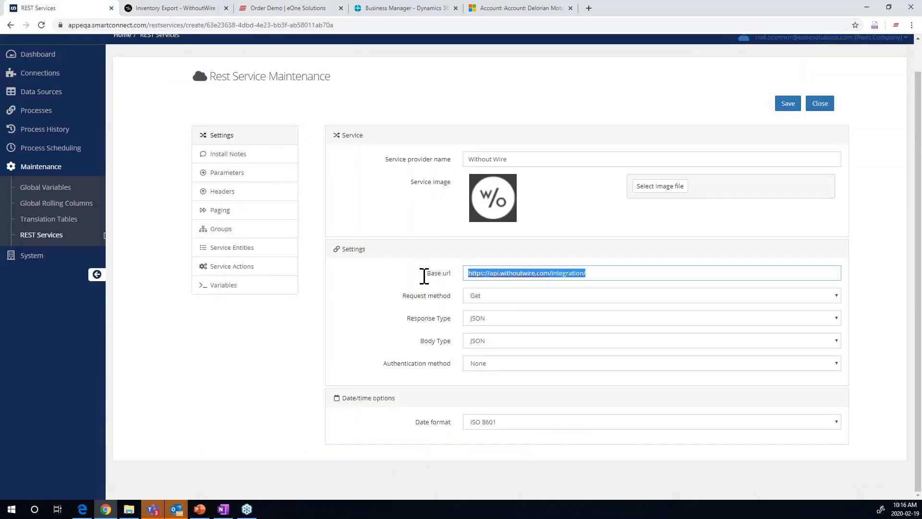
{"action": "left_click", "coordinate": [644, 276]}
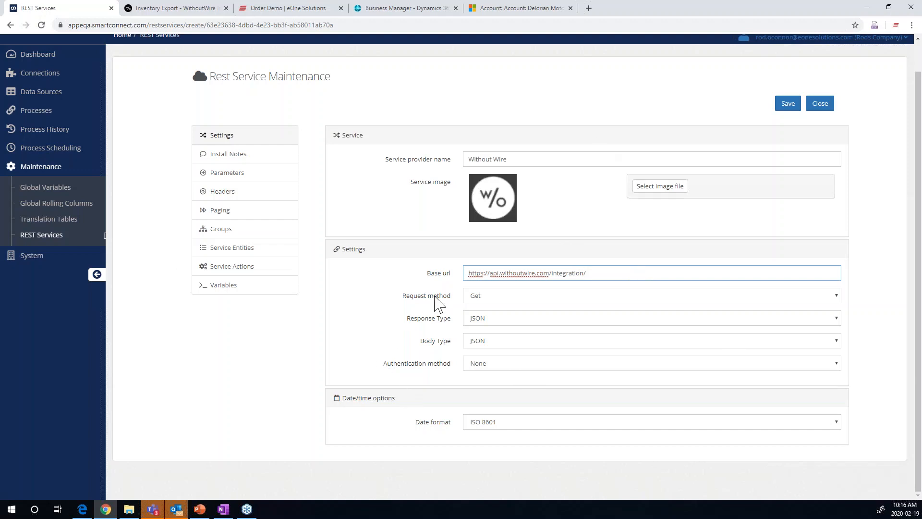
Review the available request methods and response types of the service, keeping Get and JSON
{"action": "left_click", "coordinate": [482, 297]}
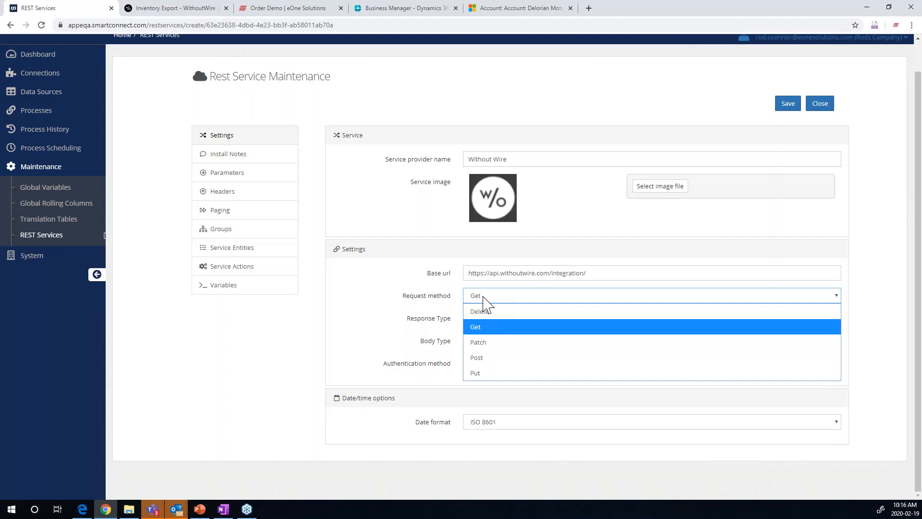
{"action": "left_click", "coordinate": [483, 296]}
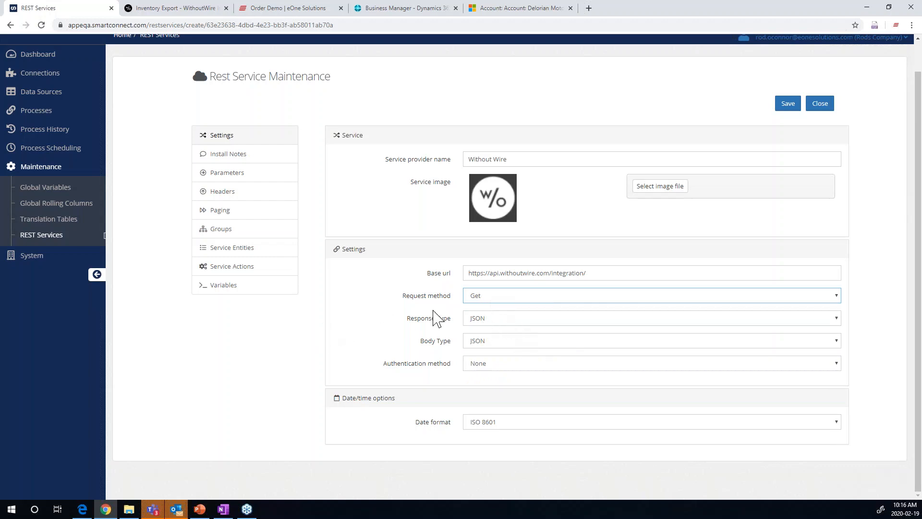
{"action": "left_click", "coordinate": [493, 319]}
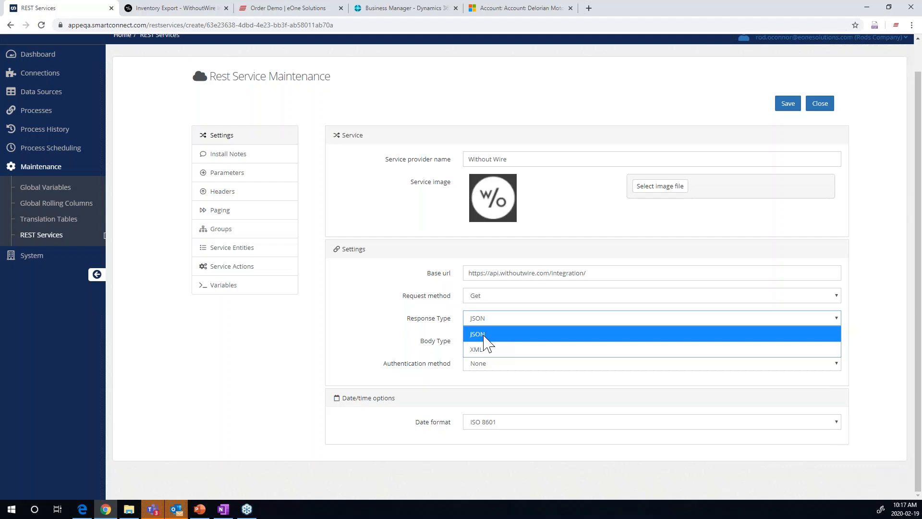
{"action": "left_click", "coordinate": [486, 336]}
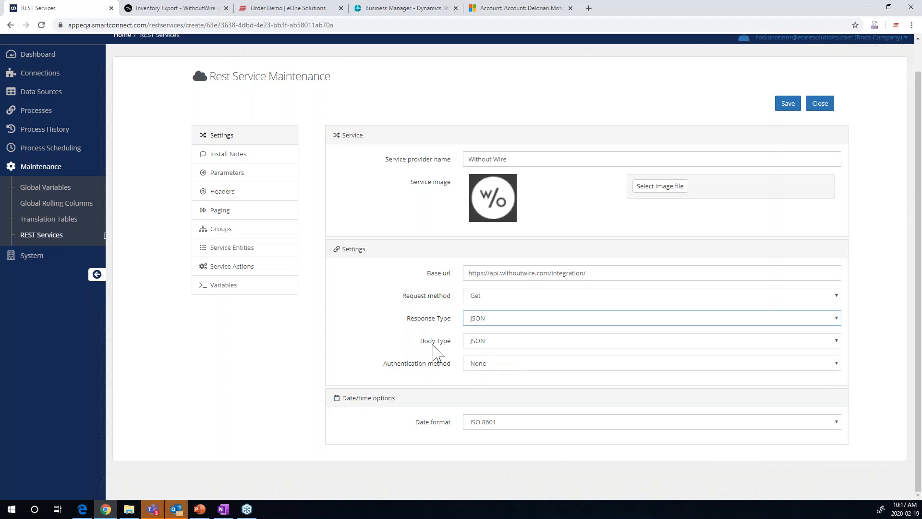
Review the available body types and authentication methods, keeping JSON and None
{"action": "left_click", "coordinate": [480, 340]}
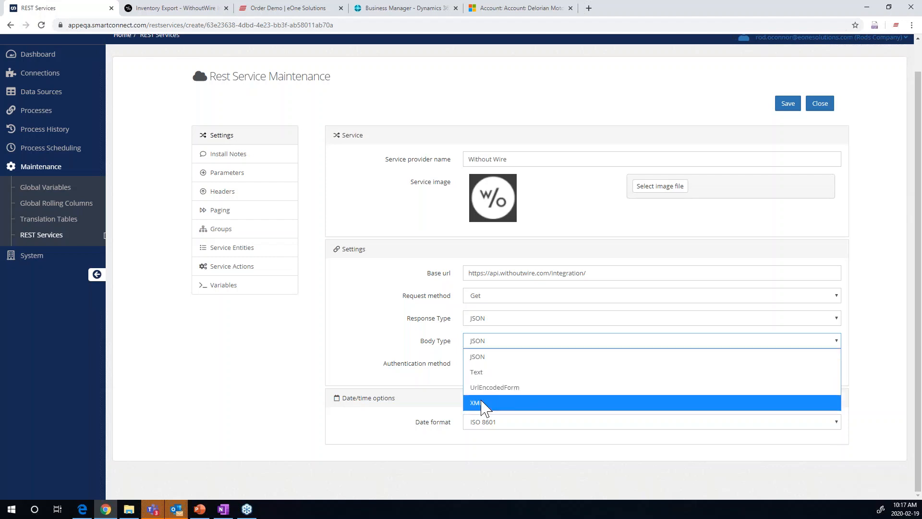
{"action": "left_click", "coordinate": [485, 361]}
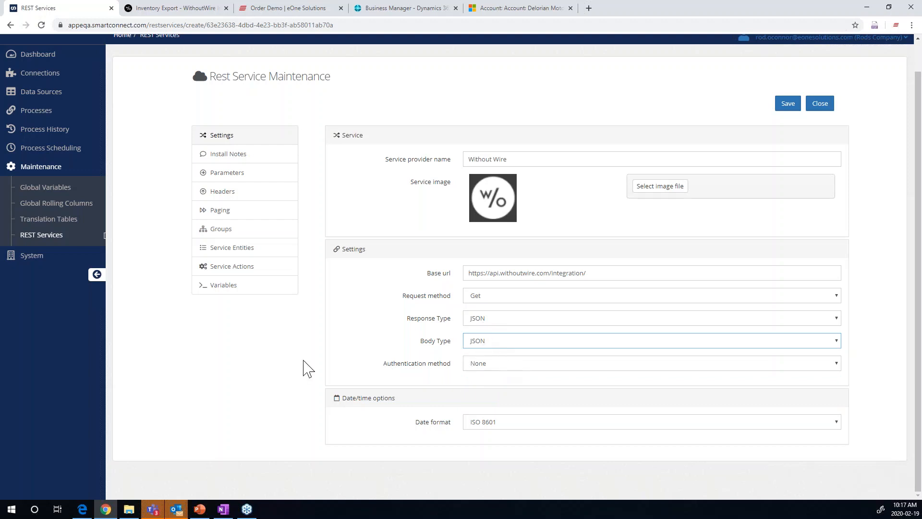
{"action": "left_click", "coordinate": [511, 364]}
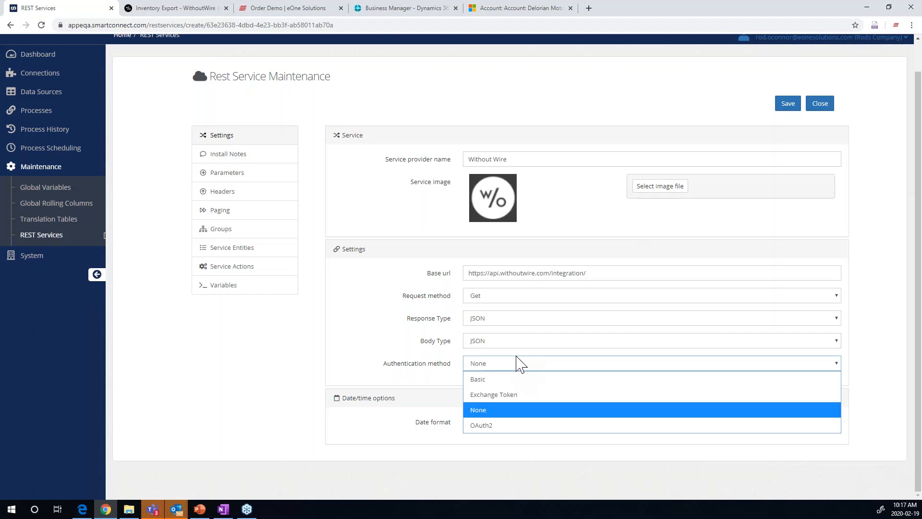
{"action": "left_click", "coordinate": [485, 414]}
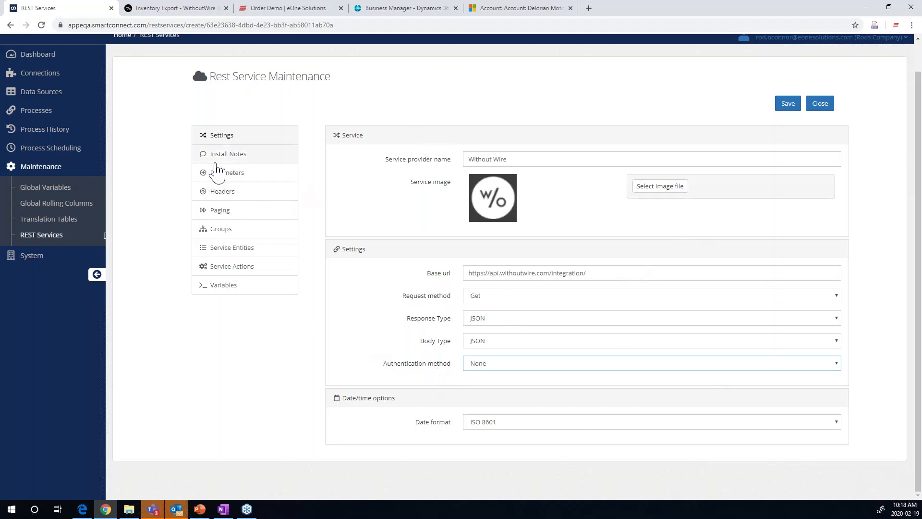
Remove part of the authorization header's value and close the service without saving
{"action": "left_click", "coordinate": [217, 179]}
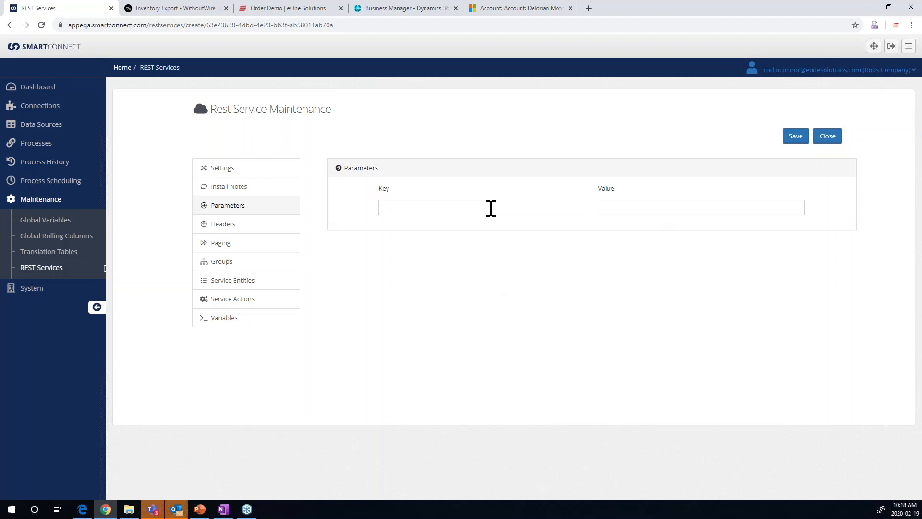
{"action": "left_click", "coordinate": [233, 228]}
{"action": "left_click_drag", "start_coordinate": [611, 207], "coordinate": [657, 208]}
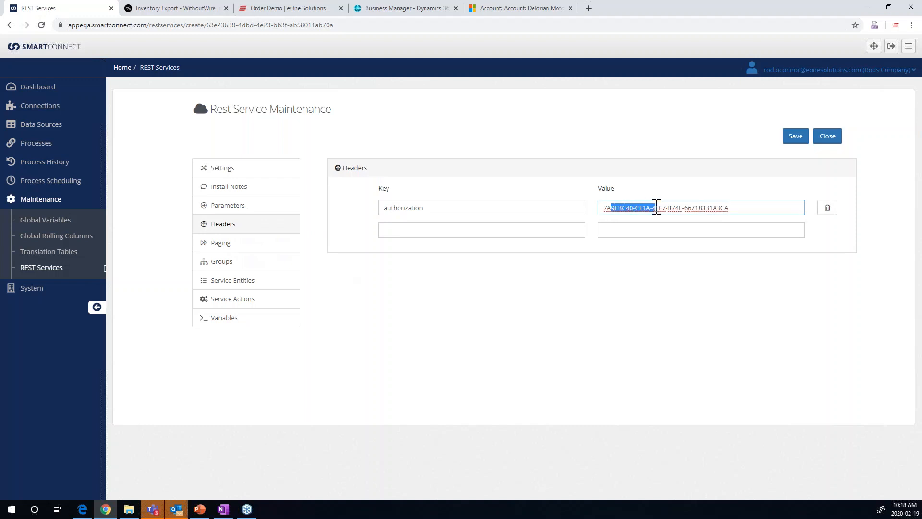
{"action": "key", "text": "BackSpace"}
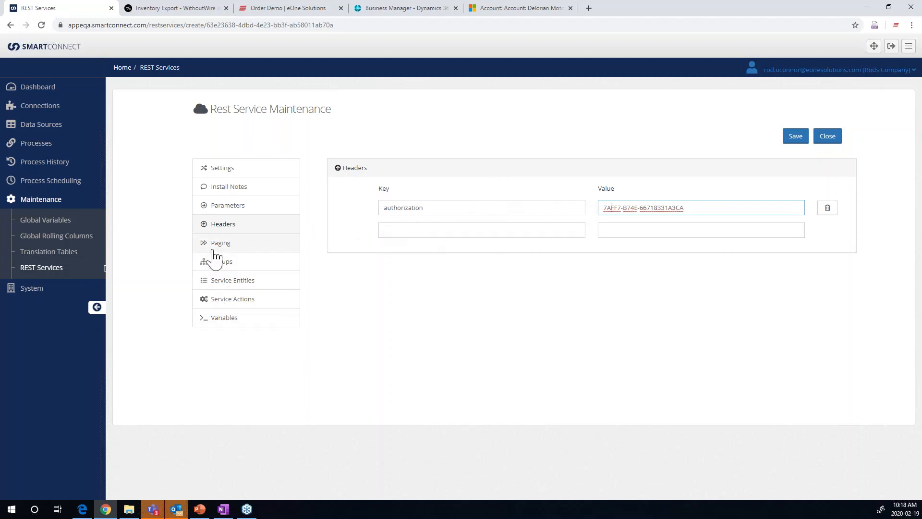
{"action": "left_click", "coordinate": [827, 136]}
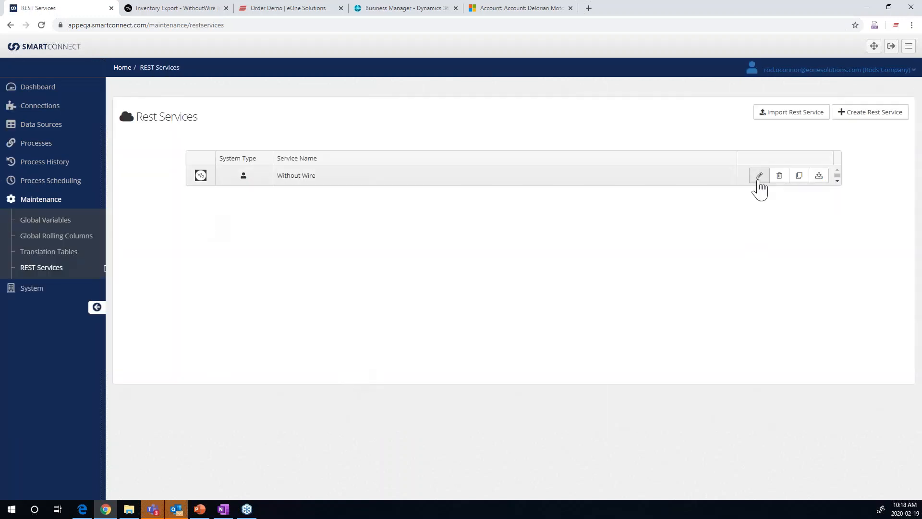
Reopen the Without Wire service and review its available paging methods, keeping None
{"action": "left_click", "coordinate": [759, 177]}
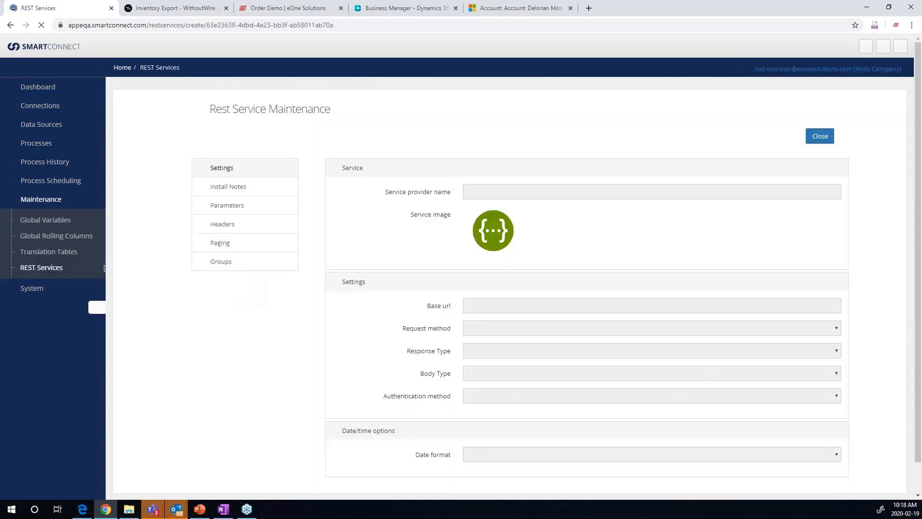
{"action": "left_click", "coordinate": [227, 246]}
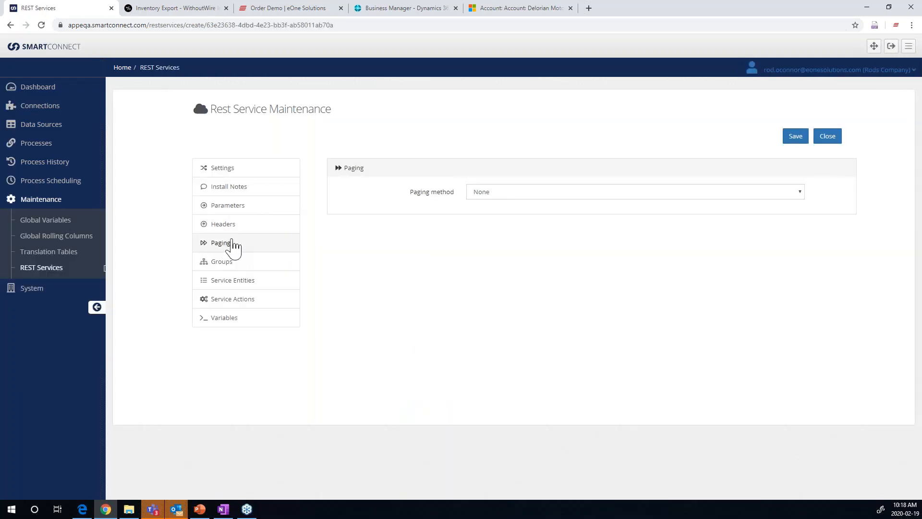
{"action": "left_click", "coordinate": [583, 196]}
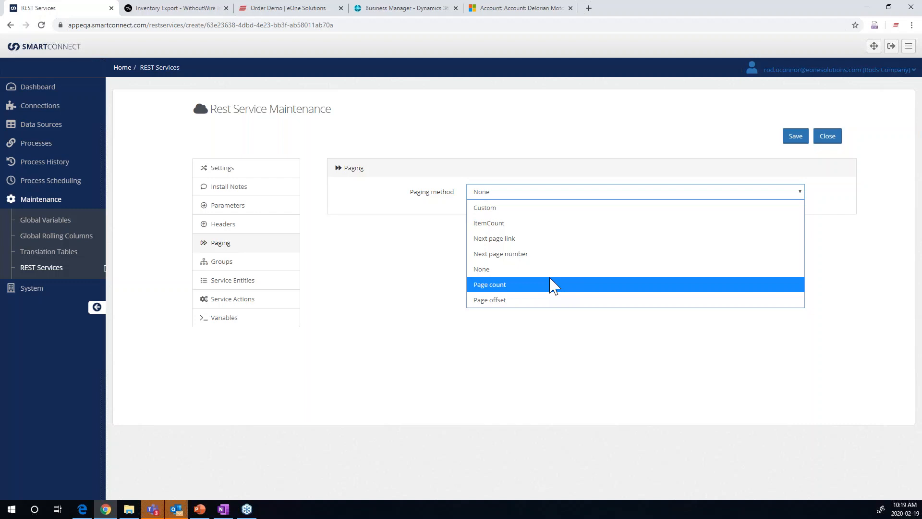
{"action": "left_click", "coordinate": [417, 312]}
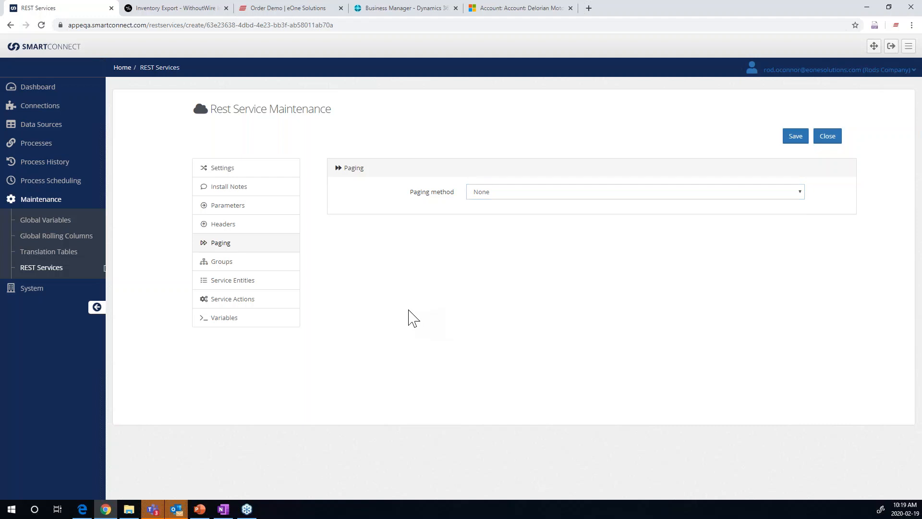
Compare the service's groups with the Web API Integration method categories in the WithoutWire documentation, expanding Customer Methods
{"action": "left_click", "coordinate": [215, 268]}
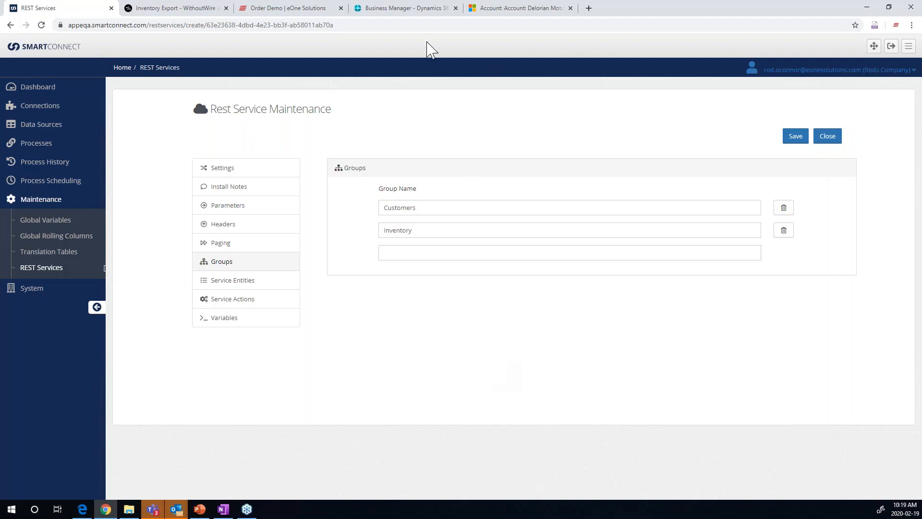
{"action": "left_click", "coordinate": [147, 11]}
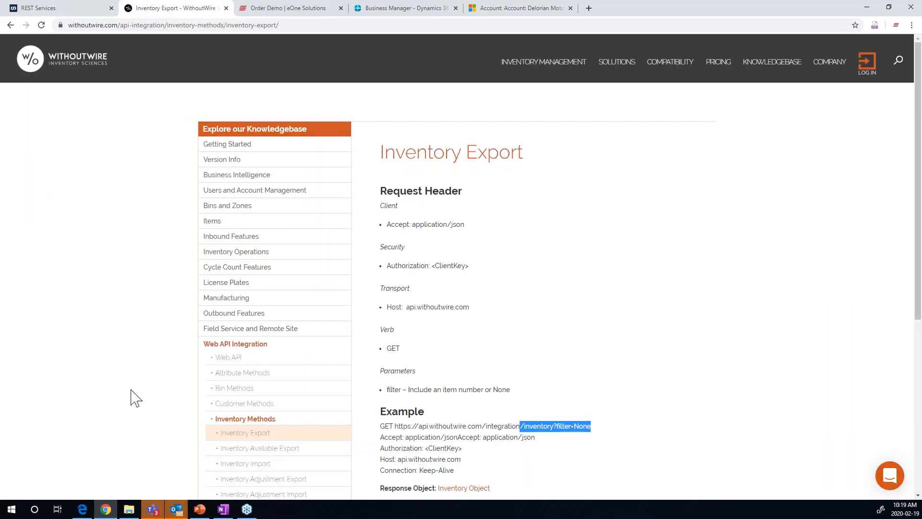
{"action": "scroll", "coordinate": [137, 398], "scroll_direction": "down", "scroll_amount": 1}
{"action": "scroll", "coordinate": [132, 394], "scroll_direction": "down", "scroll_amount": 2}
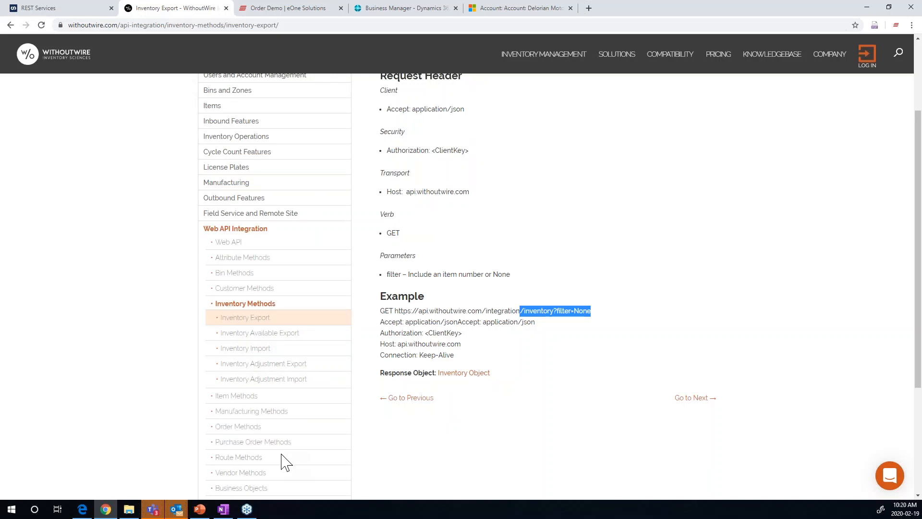
{"action": "scroll", "coordinate": [283, 458], "scroll_direction": "down", "scroll_amount": 1}
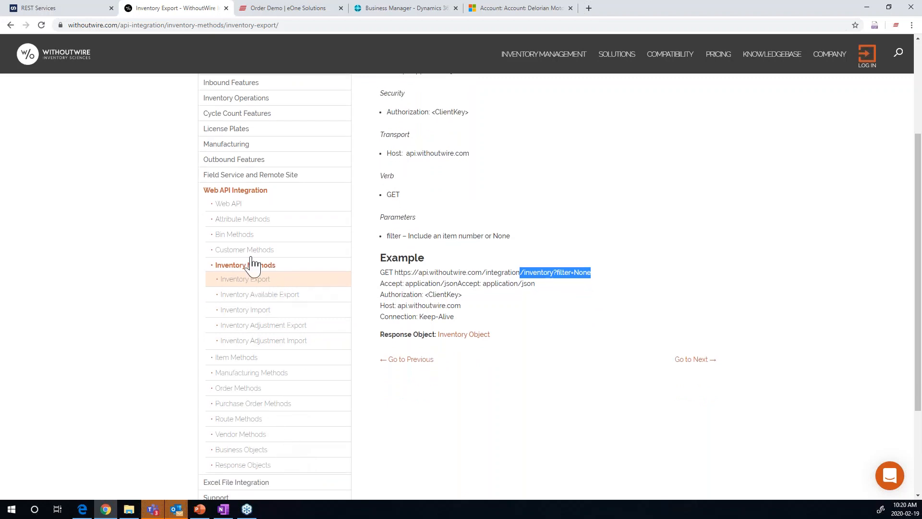
{"action": "left_click", "coordinate": [248, 254]}
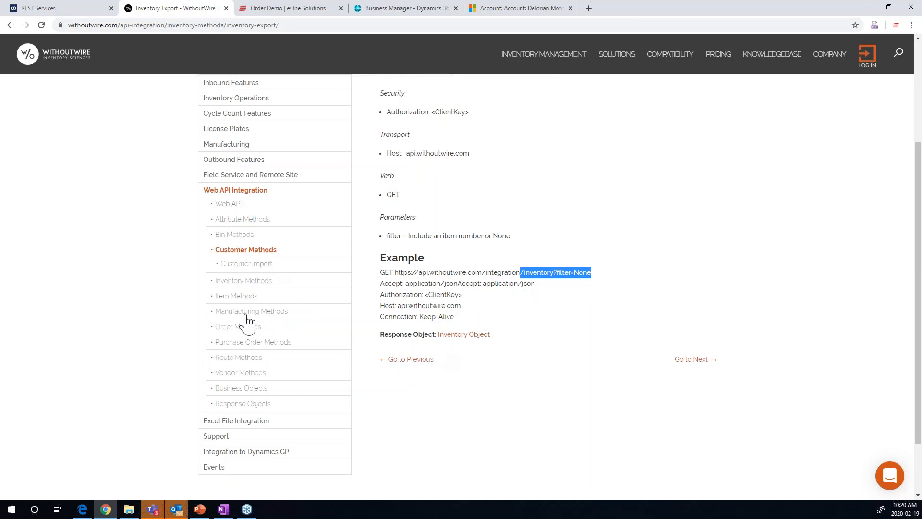
Return to the SmartConnect service setup and open the Get inventory on hand service entity for editing
{"action": "left_click", "coordinate": [66, 9]}
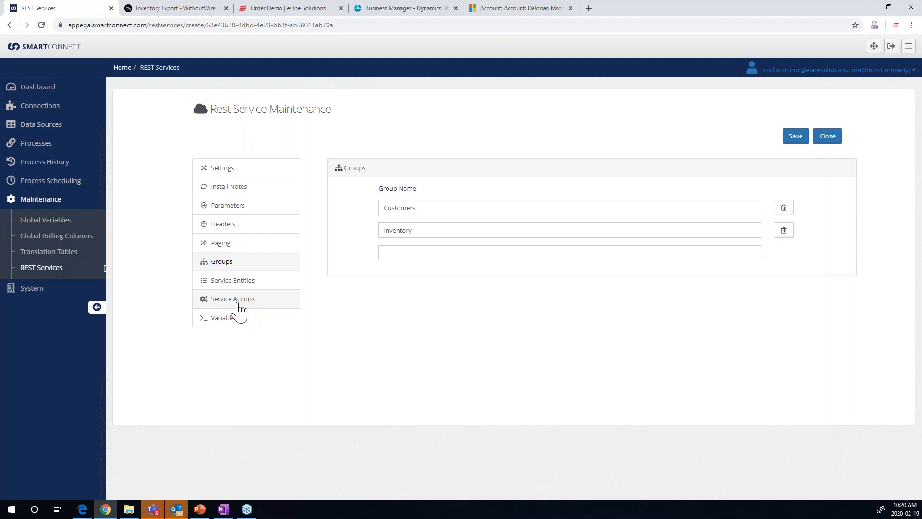
{"action": "left_click", "coordinate": [218, 283]}
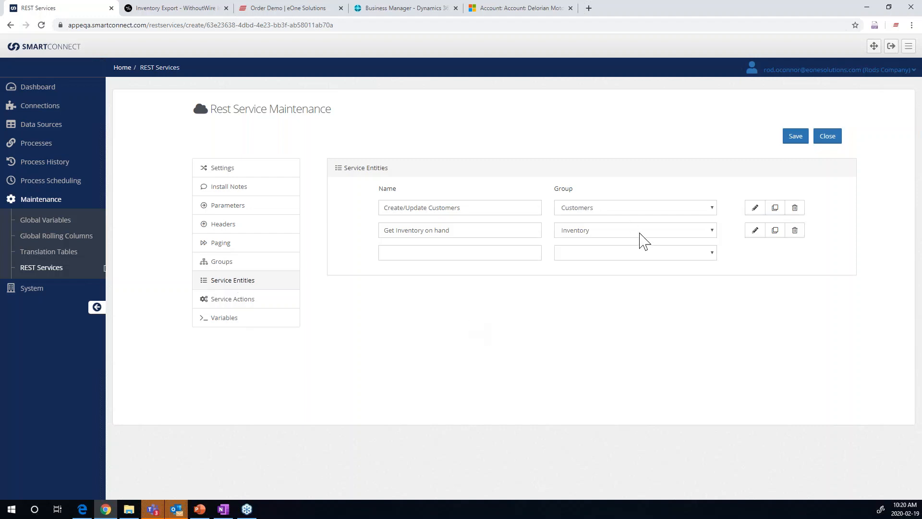
{"action": "left_click", "coordinate": [761, 232]}
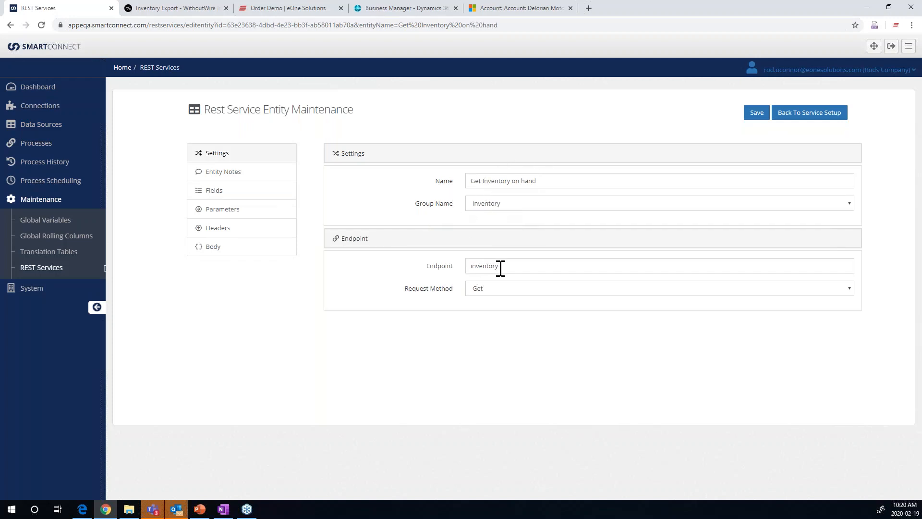
Compare the entity's inventory endpoint and Get request method with the example request in the WithoutWire Inventory Export documentation
{"action": "left_click_drag", "start_coordinate": [499, 267], "coordinate": [451, 266]}
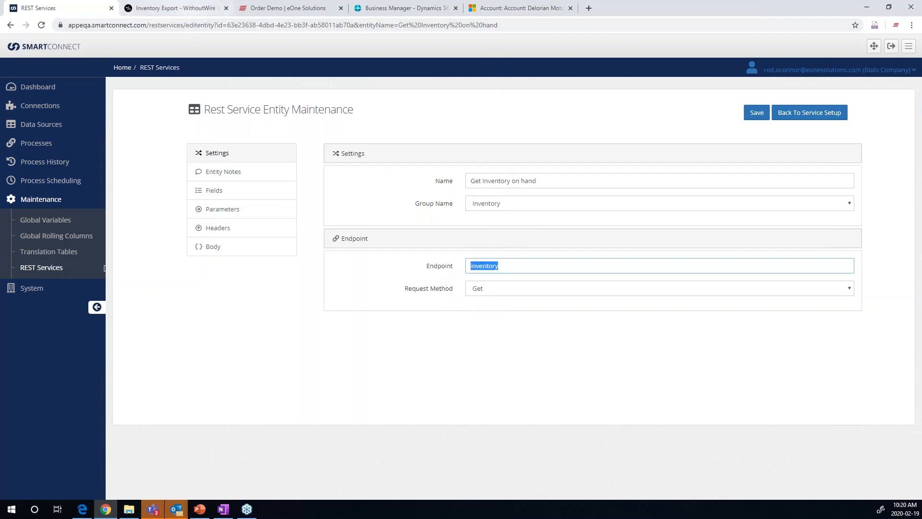
{"action": "left_click", "coordinate": [191, 9]}
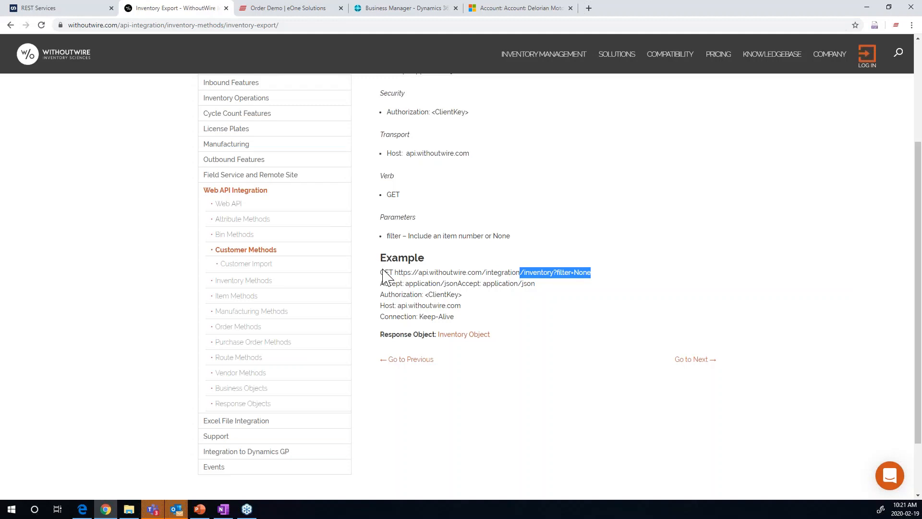
{"action": "left_click", "coordinate": [385, 271]}
{"action": "double_click", "coordinate": [384, 271]}
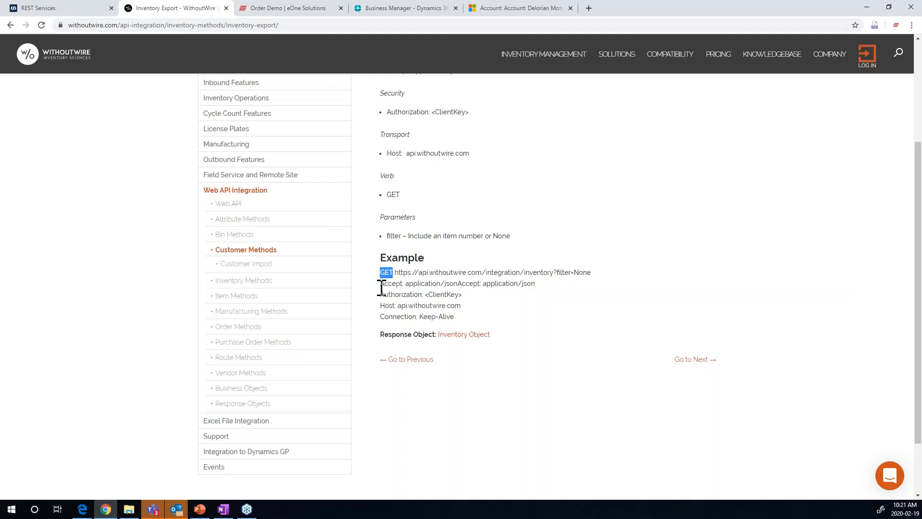
{"action": "left_click_drag", "start_coordinate": [524, 272], "coordinate": [555, 273]}
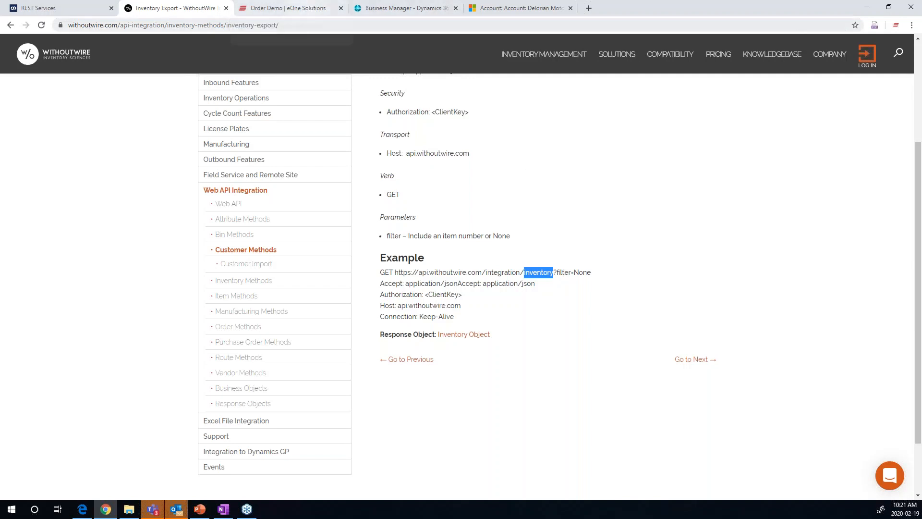
{"action": "left_click", "coordinate": [57, 8]}
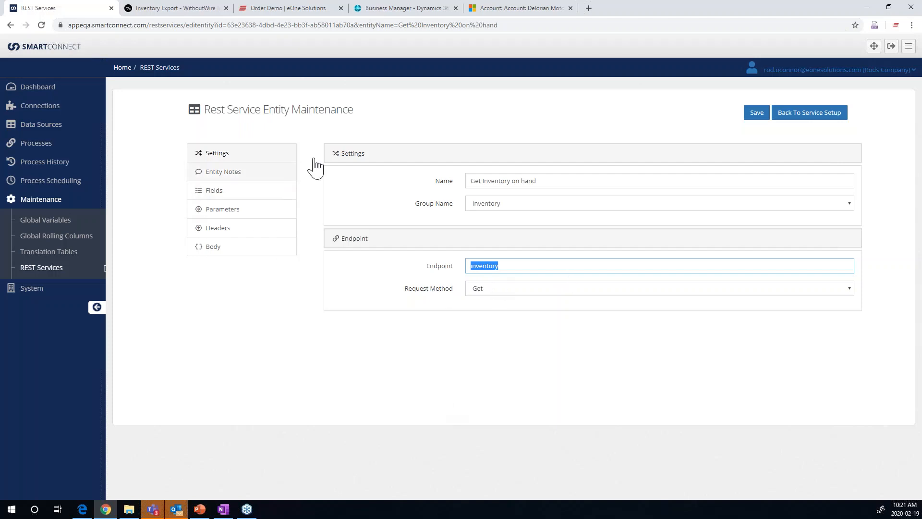
Review the names, paths and types of the Get inventory on hand entity's fields, including the calculated fields section
{"action": "left_click", "coordinate": [212, 193]}
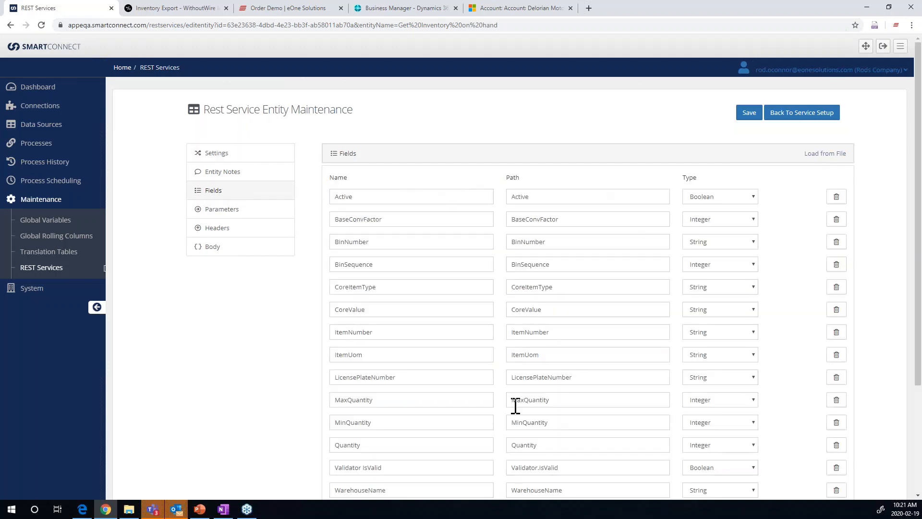
{"action": "scroll", "coordinate": [476, 314], "scroll_direction": "down", "scroll_amount": 2}
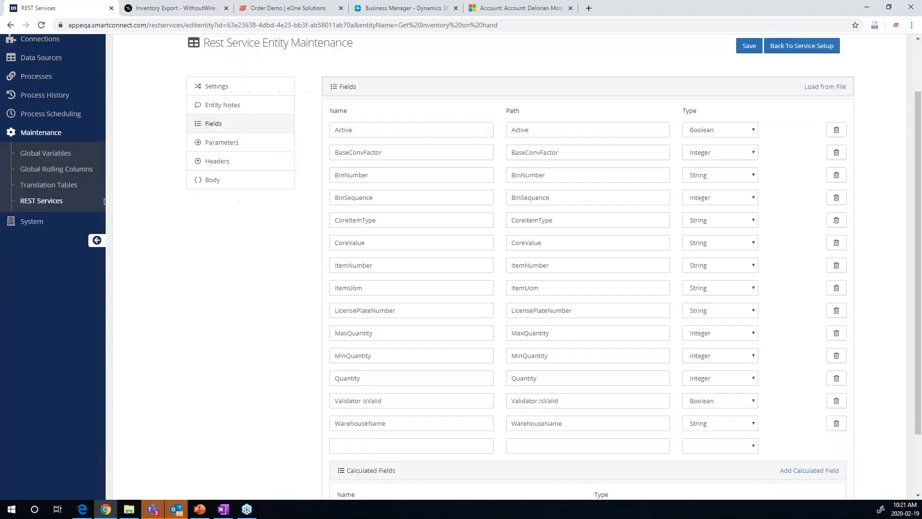
{"action": "scroll", "coordinate": [473, 324], "scroll_direction": "down", "scroll_amount": 2}
{"action": "scroll", "coordinate": [474, 324], "scroll_direction": "up", "scroll_amount": 3}
{"action": "scroll", "coordinate": [474, 323], "scroll_direction": "down", "scroll_amount": 3}
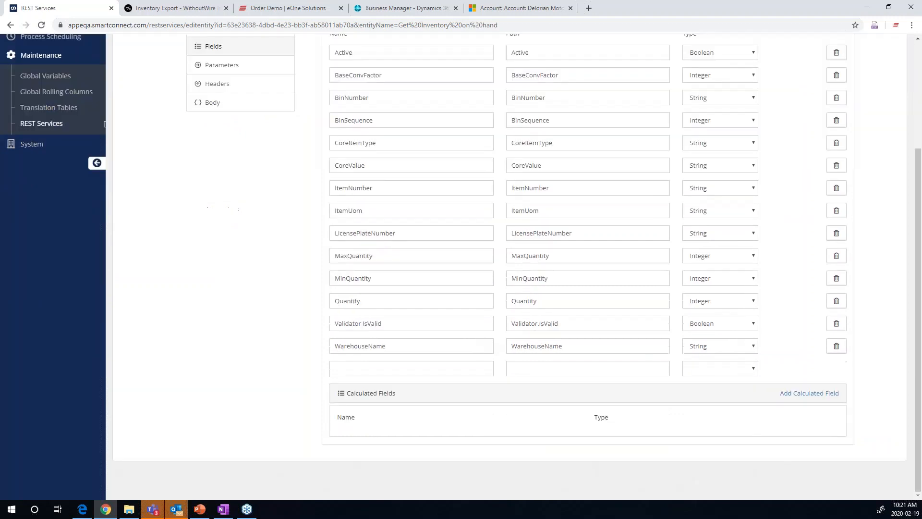
{"action": "scroll", "coordinate": [743, 398], "scroll_direction": "up", "scroll_amount": 3}
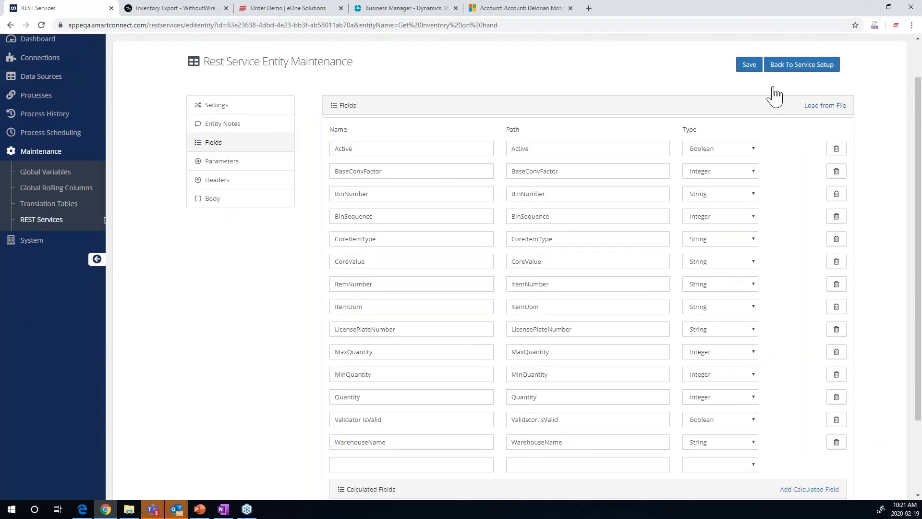
Open the Inventory Object page in the WithoutWire documentation and highlight the object in its JSON example
{"action": "left_click", "coordinate": [191, 18]}
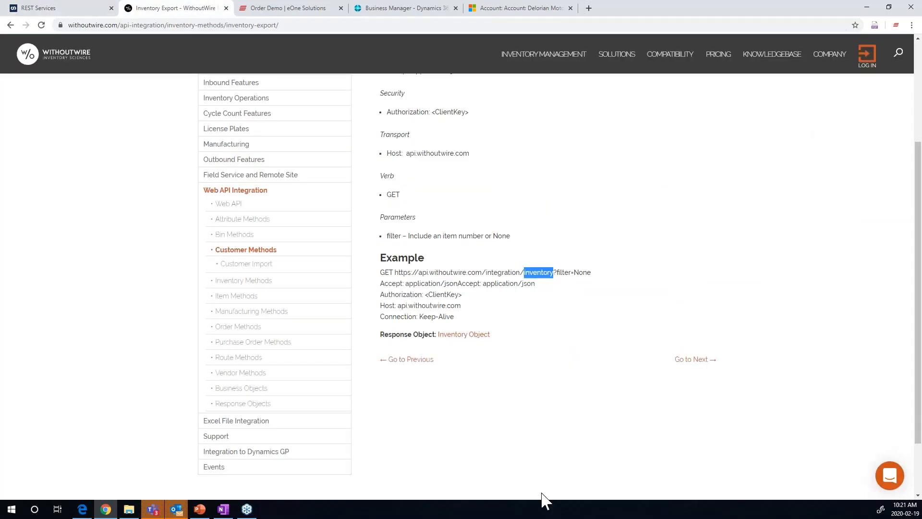
{"action": "left_click", "coordinate": [467, 338]}
{"action": "scroll", "coordinate": [589, 264], "scroll_direction": "down", "scroll_amount": 3}
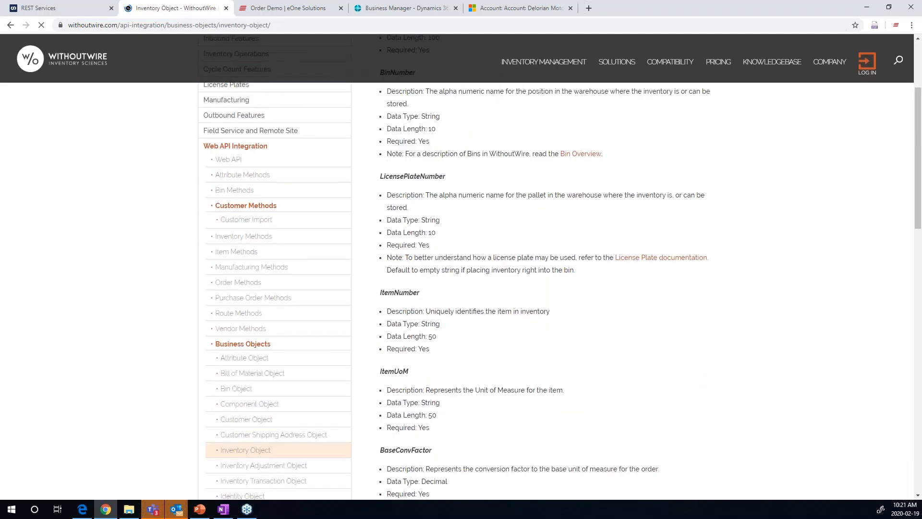
{"action": "scroll", "coordinate": [585, 266], "scroll_direction": "down", "scroll_amount": 20}
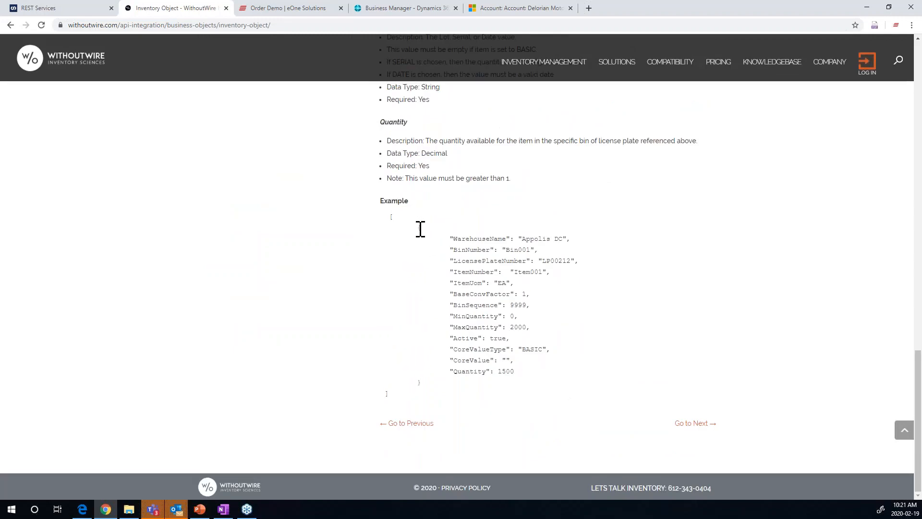
{"action": "left_click_drag", "start_coordinate": [418, 228], "coordinate": [525, 384]}
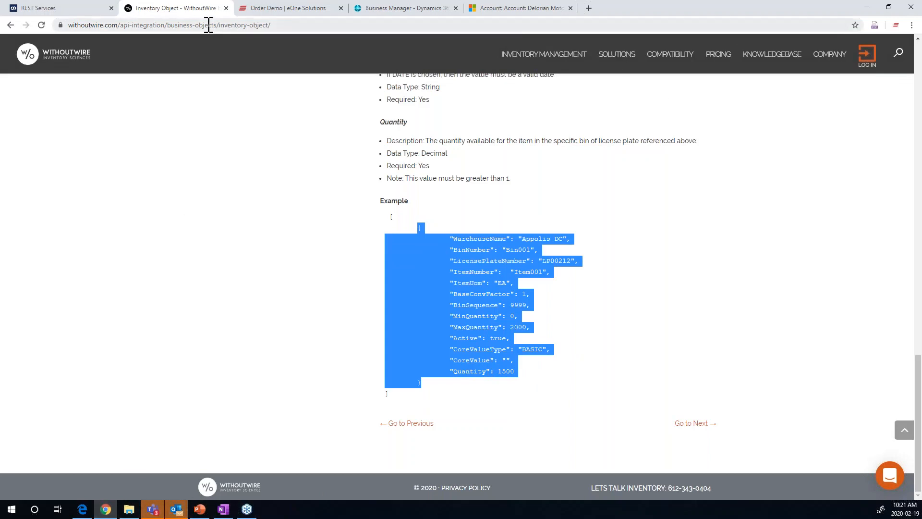
Return to the SmartConnect entity fields, inspect the new calculated field options, and cancel without adding one
{"action": "left_click", "coordinate": [89, 11]}
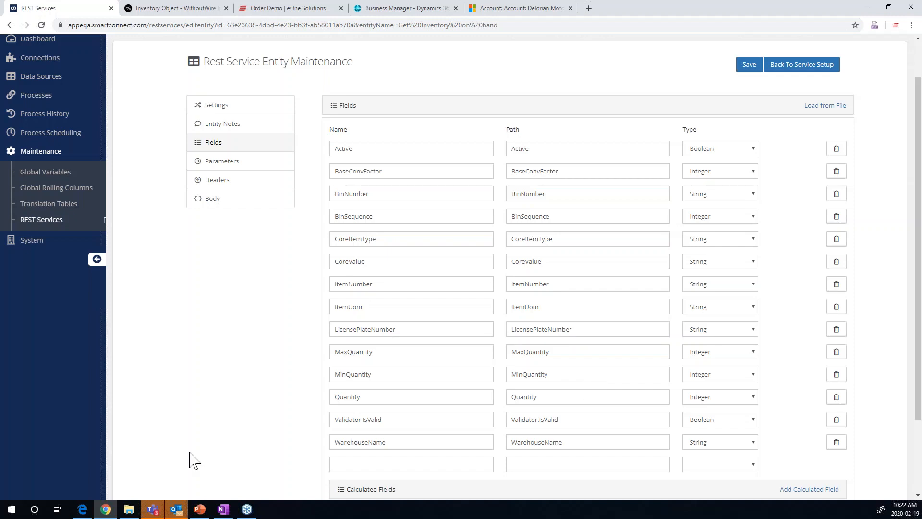
{"action": "scroll", "coordinate": [743, 312], "scroll_direction": "down", "scroll_amount": 2}
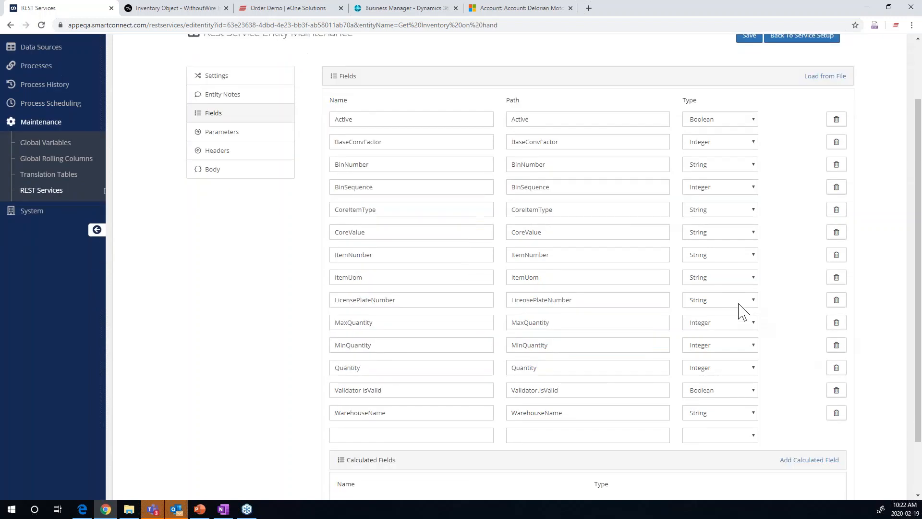
{"action": "left_click", "coordinate": [810, 393]}
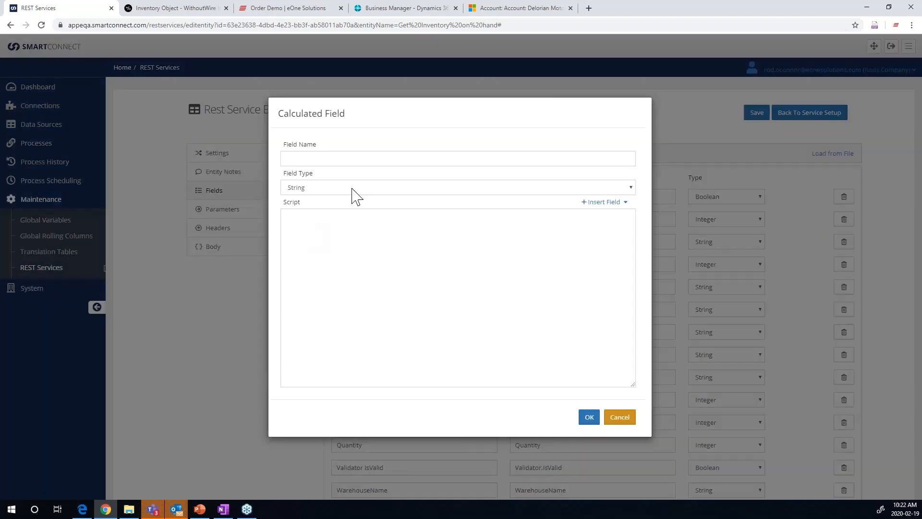
{"action": "left_click", "coordinate": [616, 427]}
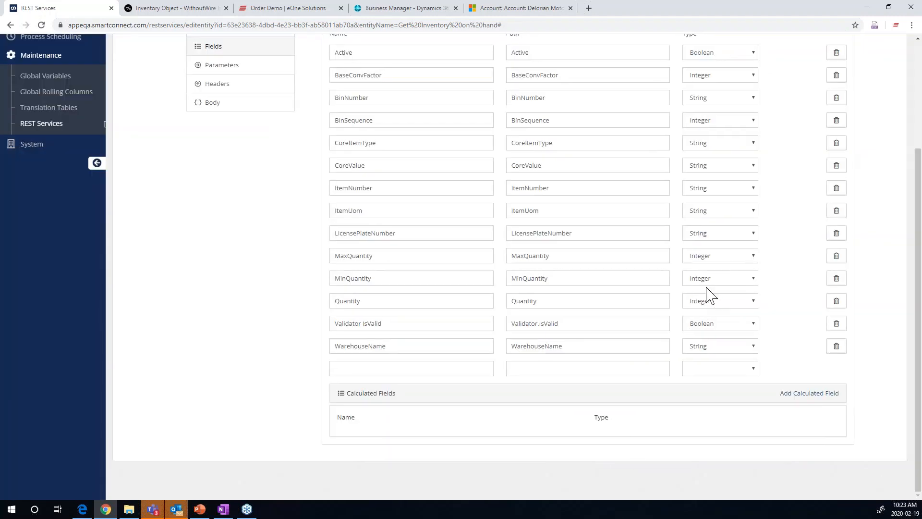
{"action": "scroll", "coordinate": [710, 294], "scroll_direction": "up", "scroll_amount": 3}
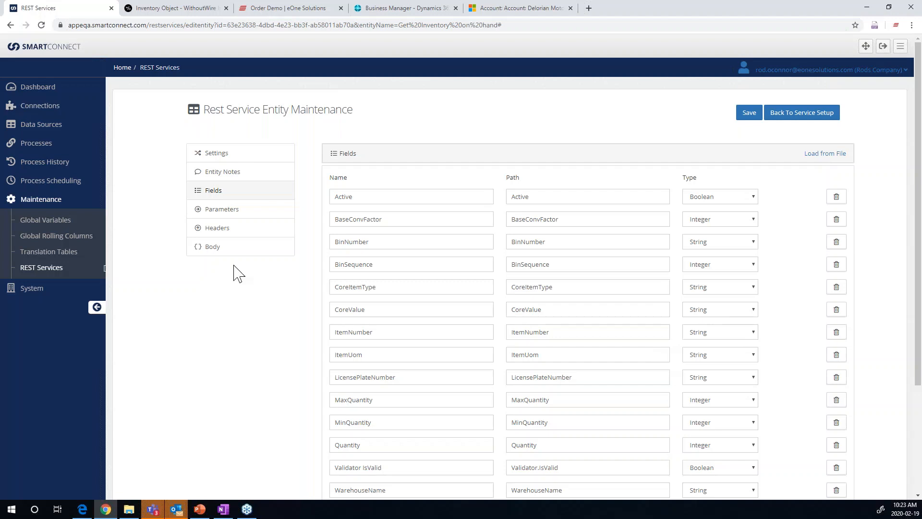
Compare the entity's filter parameter with the filter=None query in the WithoutWire Inventory Export example request
{"action": "left_click", "coordinate": [220, 211]}
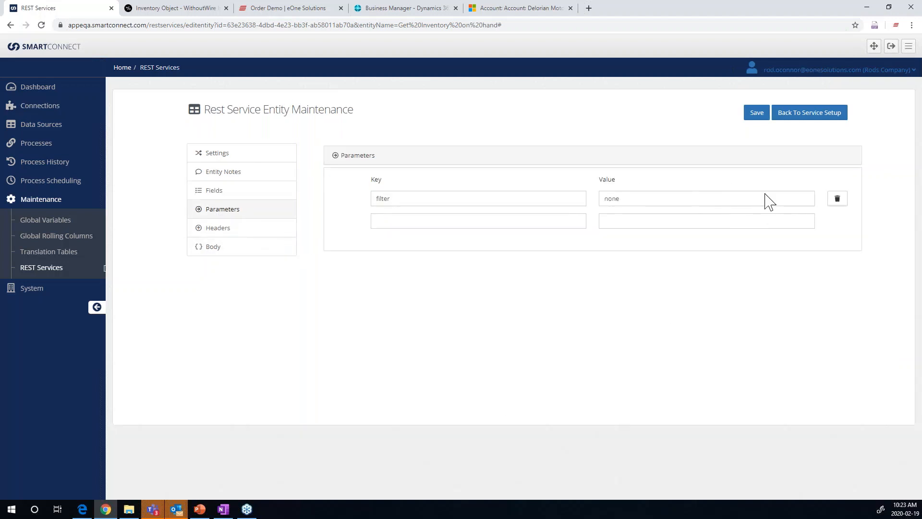
{"action": "left_click", "coordinate": [625, 198]}
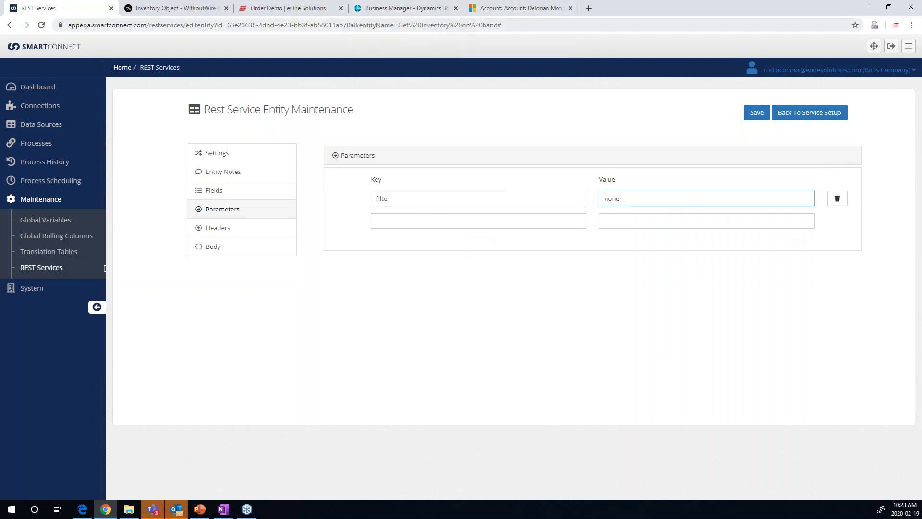
{"action": "left_click", "coordinate": [175, 8]}
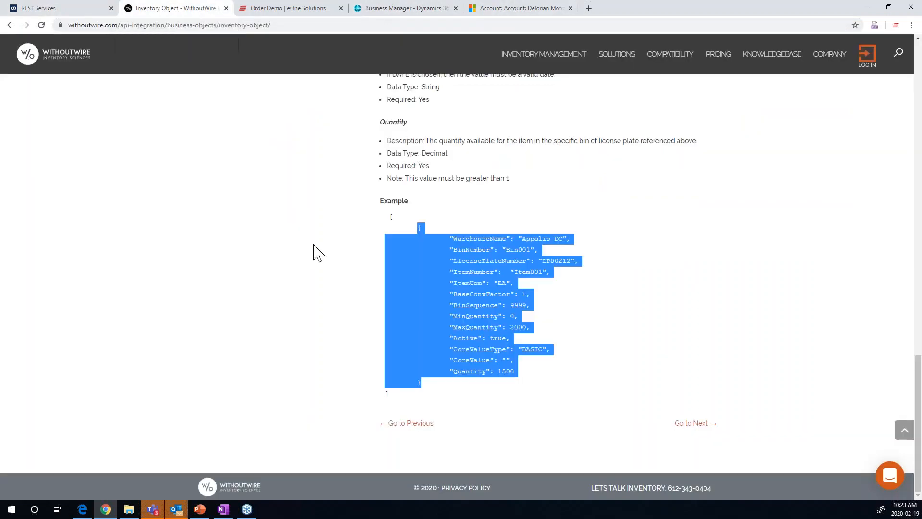
{"action": "left_click", "coordinate": [11, 25]}
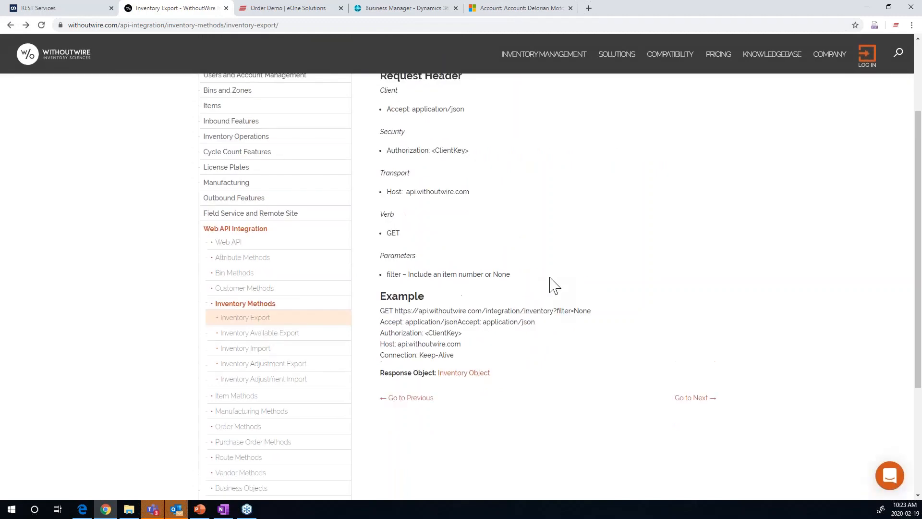
{"action": "left_click_drag", "start_coordinate": [552, 311], "coordinate": [612, 314]}
{"action": "left_click", "coordinate": [81, 10]}
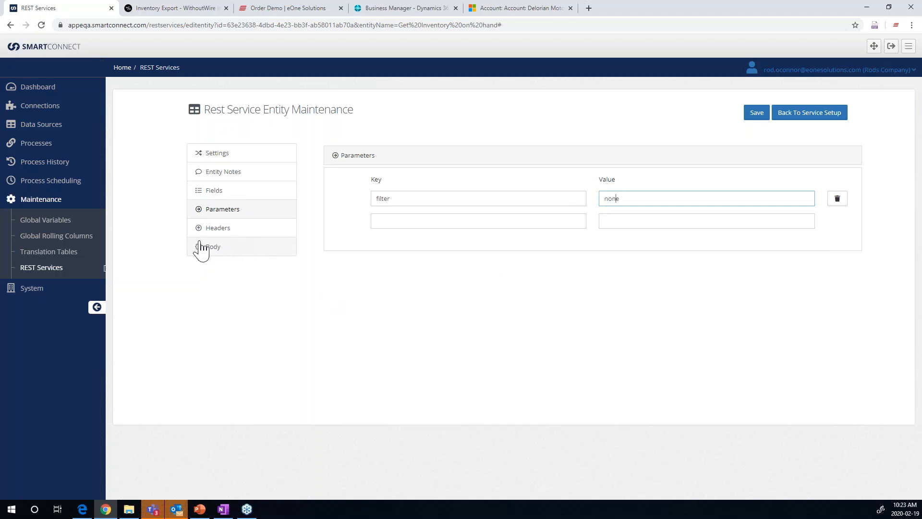
Review the entity's default headers and its request body, checking the available body types and keeping JSON
{"action": "left_click", "coordinate": [217, 230]}
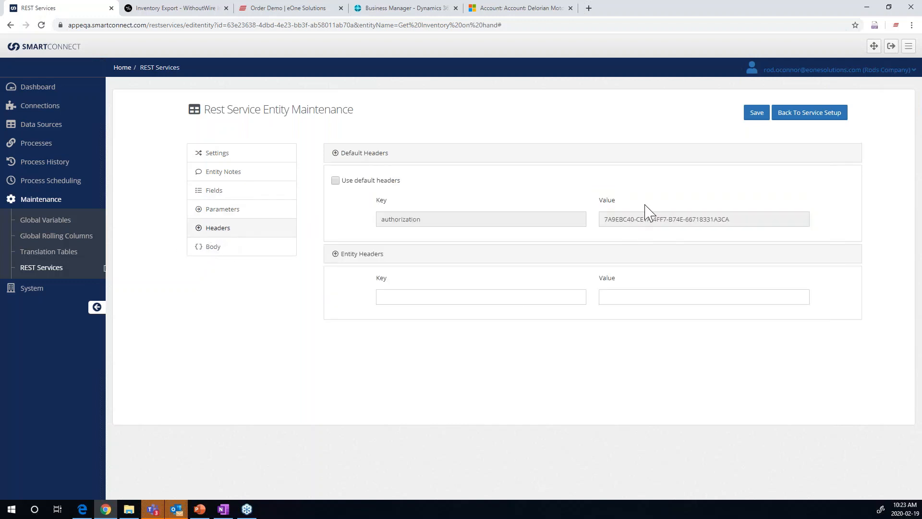
{"action": "left_click", "coordinate": [230, 248]}
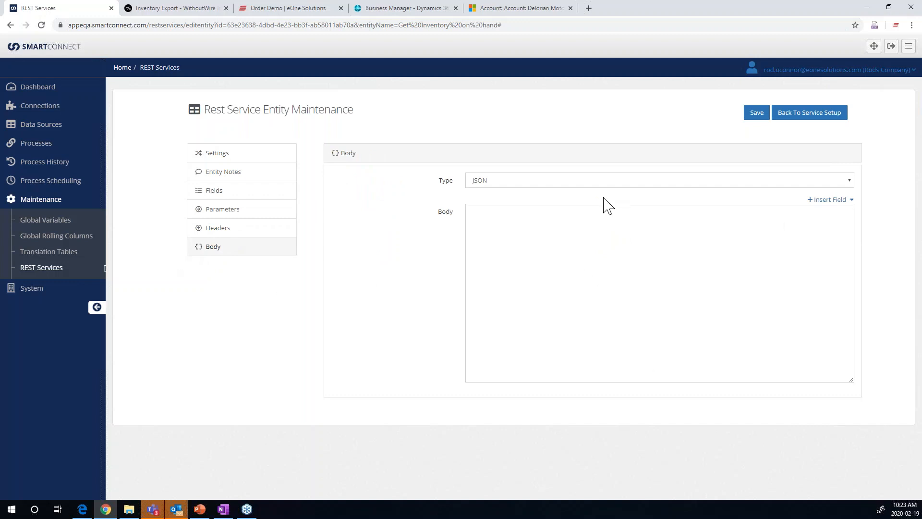
{"action": "left_click", "coordinate": [601, 240]}
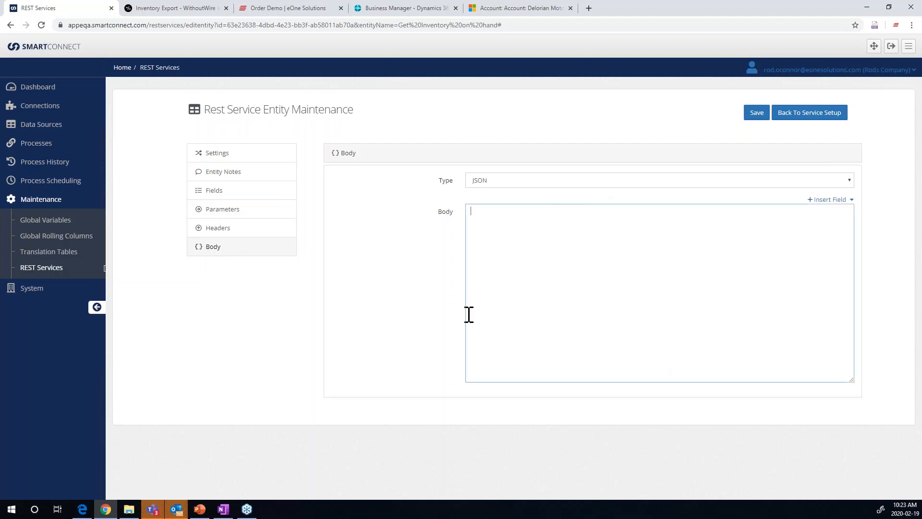
{"action": "left_click", "coordinate": [477, 183]}
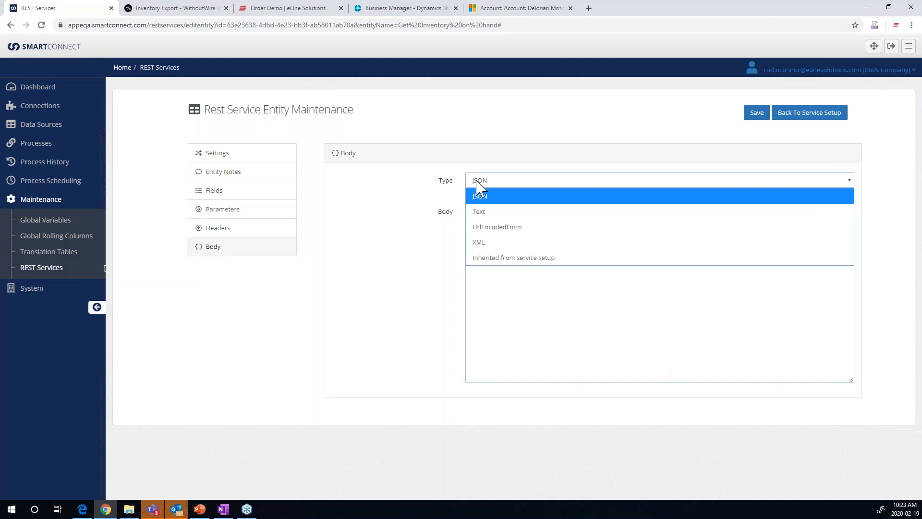
{"action": "left_click", "coordinate": [477, 182]}
{"action": "left_click", "coordinate": [525, 238]}
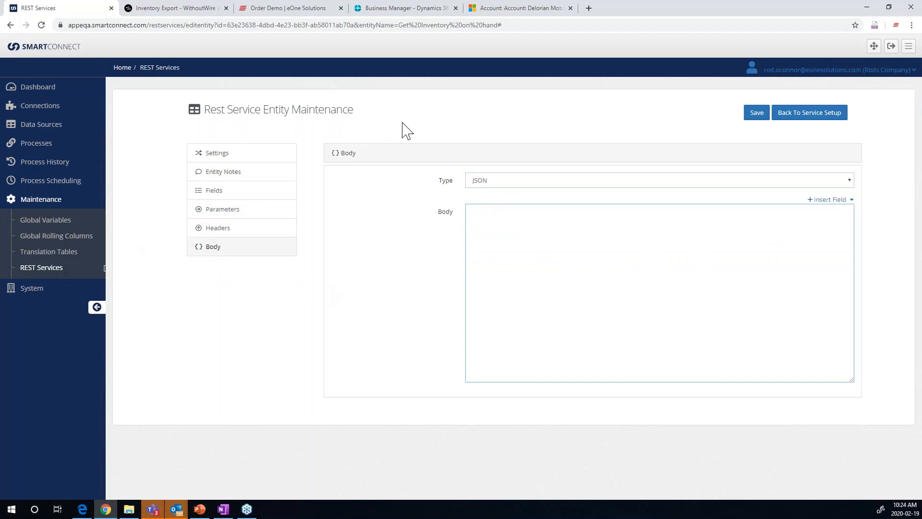
Return to the service setup and open the Customer Import Action service action for editing
{"action": "left_click", "coordinate": [803, 113]}
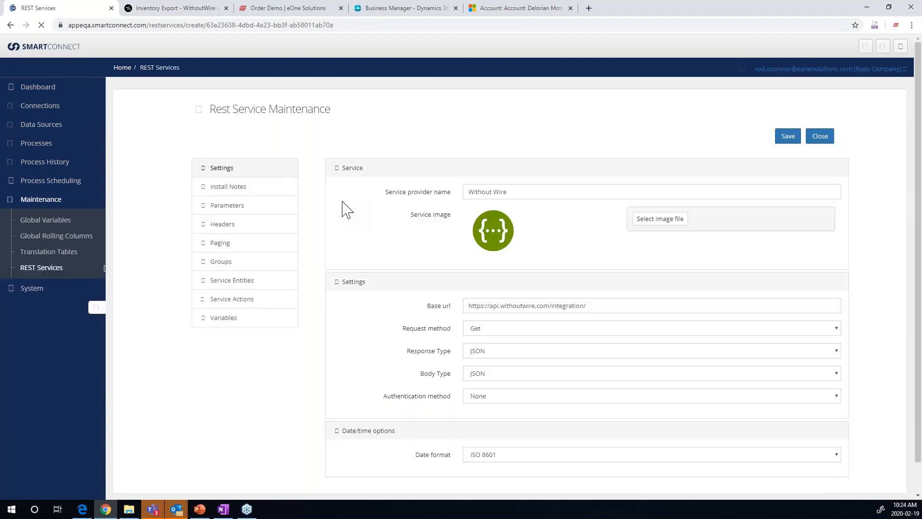
{"action": "left_click", "coordinate": [230, 302]}
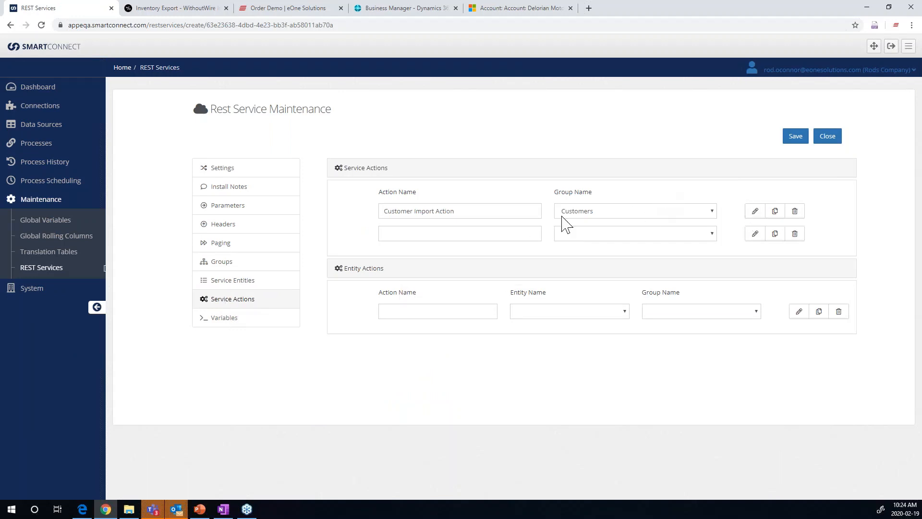
{"action": "left_click", "coordinate": [503, 211]}
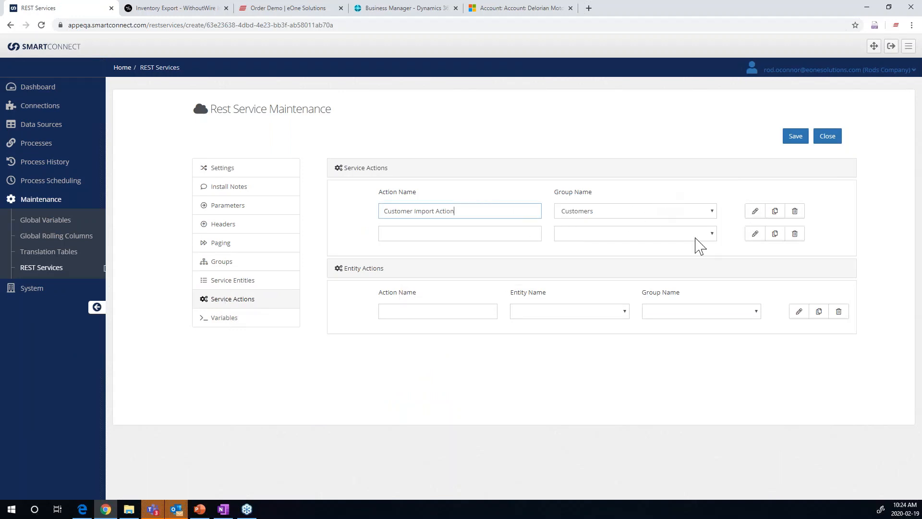
{"action": "left_click", "coordinate": [755, 218]}
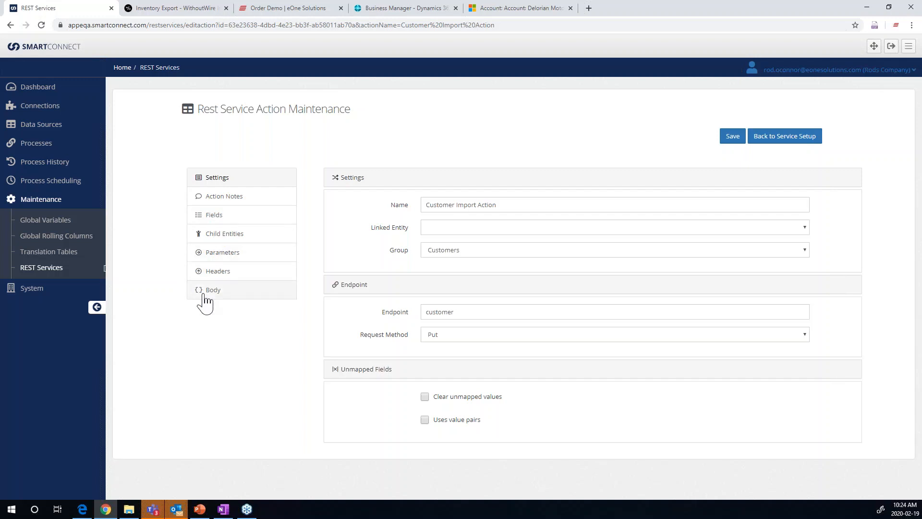
Examine the Customer Import Action's JSON body template, highlighting the customer fields and the CustomerShippingAddresses placeholder
{"action": "left_click", "coordinate": [233, 296]}
{"action": "left_click_drag", "start_coordinate": [485, 249], "coordinate": [482, 273]}
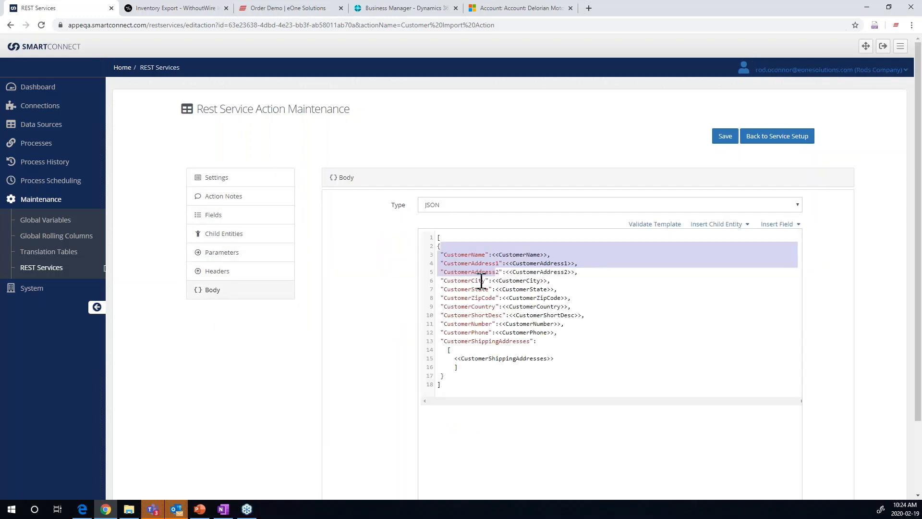
{"action": "left_click", "coordinate": [478, 289]}
{"action": "scroll", "coordinate": [465, 326], "scroll_direction": "down", "scroll_amount": 1}
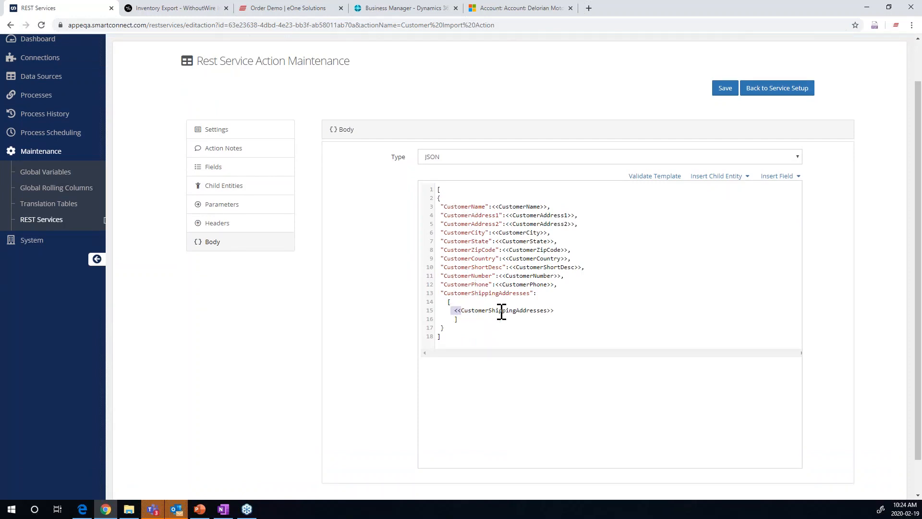
{"action": "left_click_drag", "start_coordinate": [454, 309], "coordinate": [590, 313]}
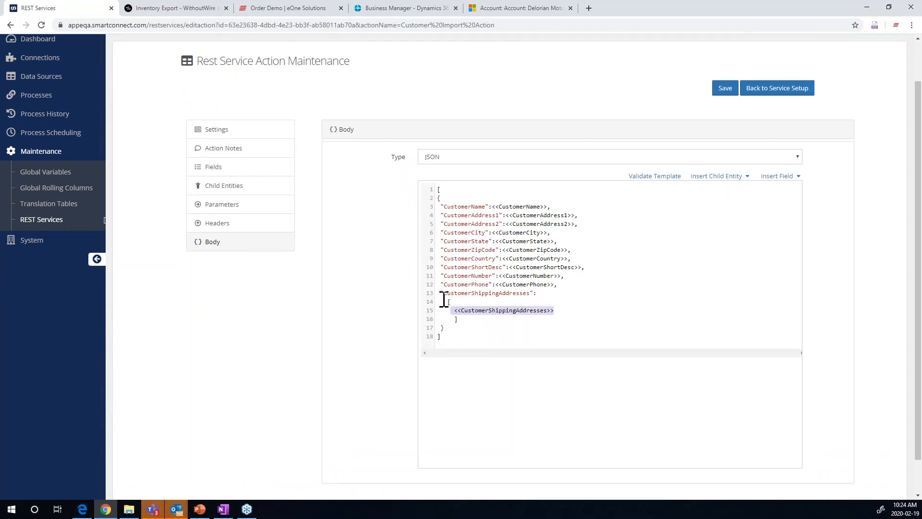
Leave the body template and review the customer fields defined for the Customer Import Action
{"action": "left_click", "coordinate": [457, 319]}
{"action": "type", "text": "]"}
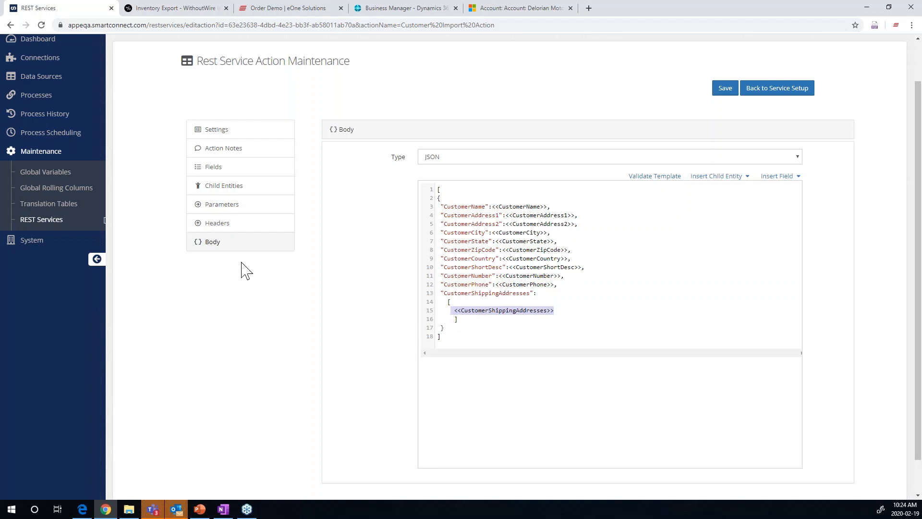
{"action": "left_click", "coordinate": [213, 171]}
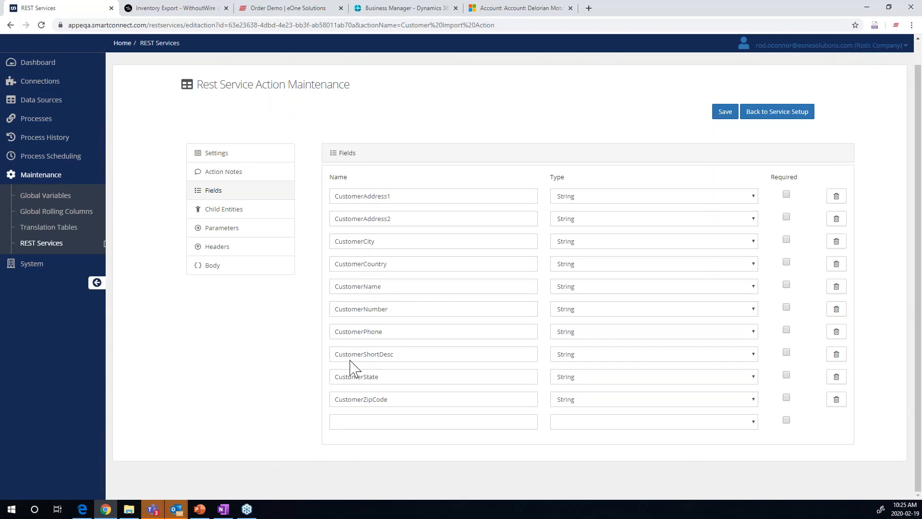
Open the action's CustomerShippingAddresses child entity and review its settings and its list of shipping fields
{"action": "left_click", "coordinate": [221, 212]}
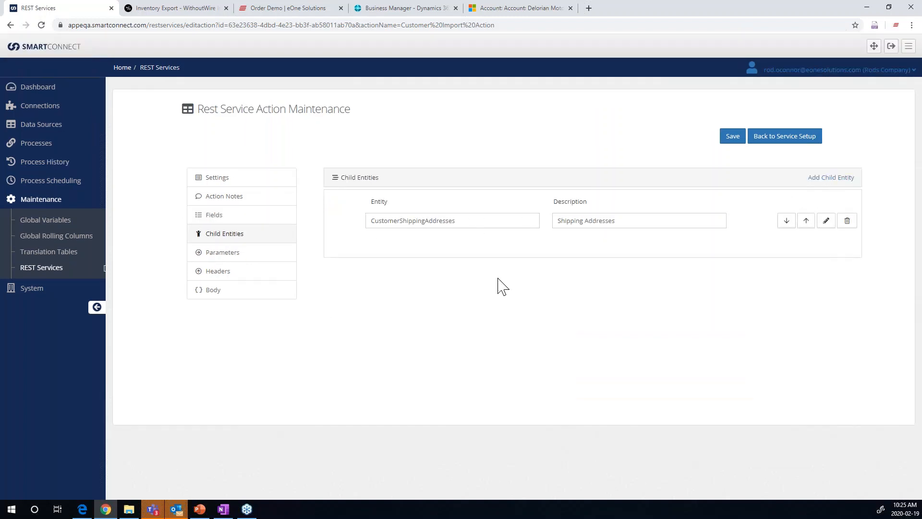
{"action": "left_click", "coordinate": [825, 222]}
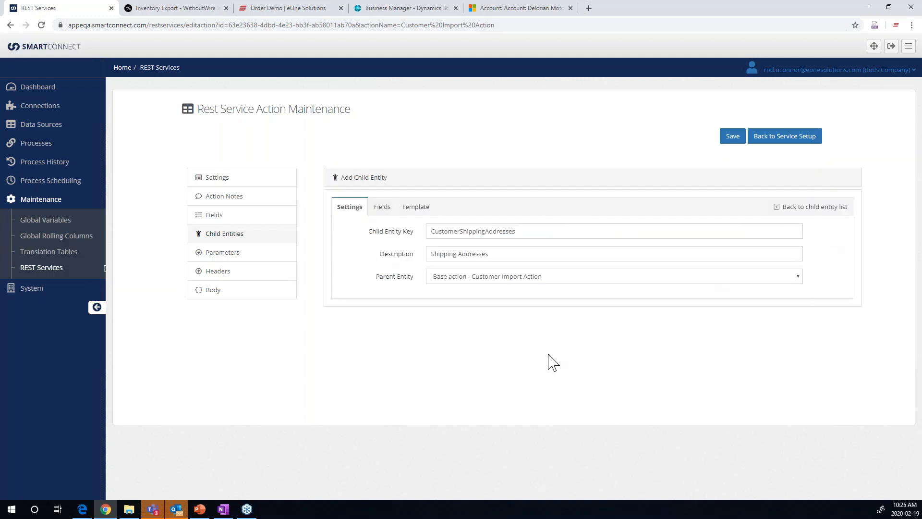
{"action": "left_click", "coordinate": [381, 207]}
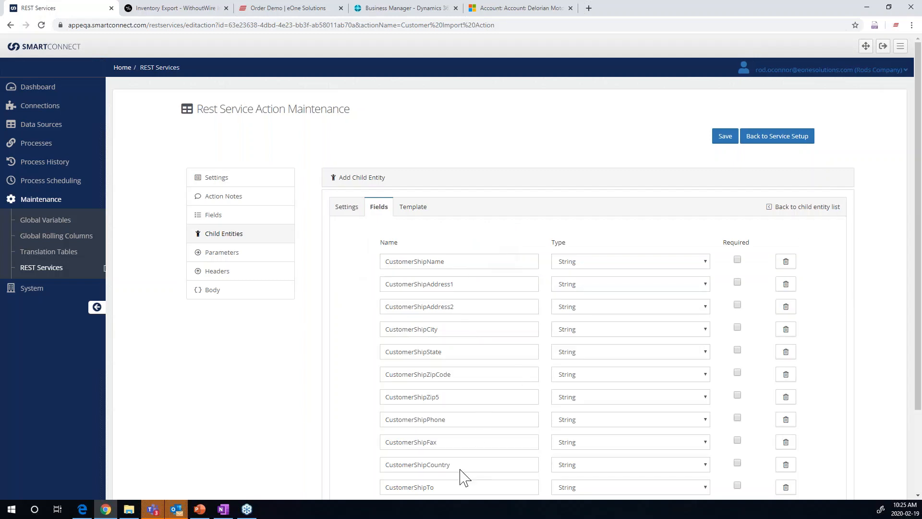
{"action": "scroll", "coordinate": [462, 471], "scroll_direction": "down", "scroll_amount": 2}
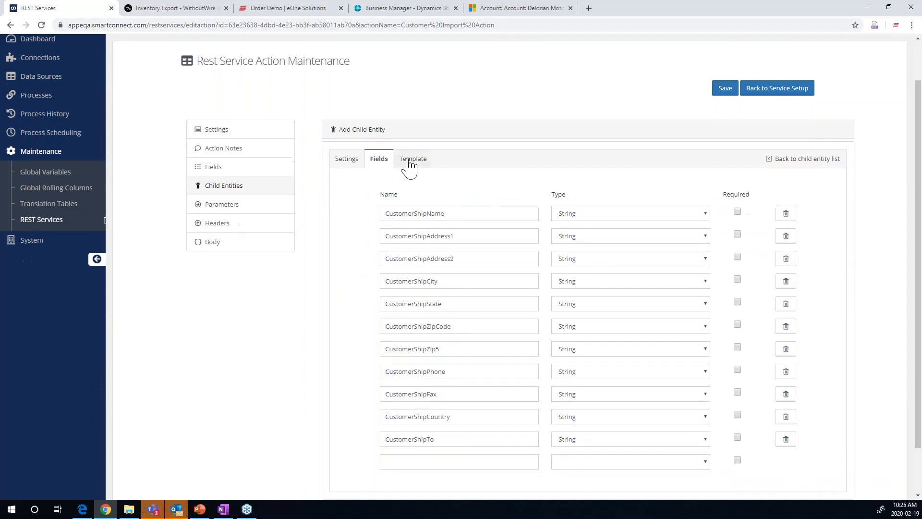
Examine the child entity's JSON template, highlighting the CustomerShipName line
{"action": "left_click", "coordinate": [413, 159]}
{"action": "left_click_drag", "start_coordinate": [462, 206], "coordinate": [474, 211]}
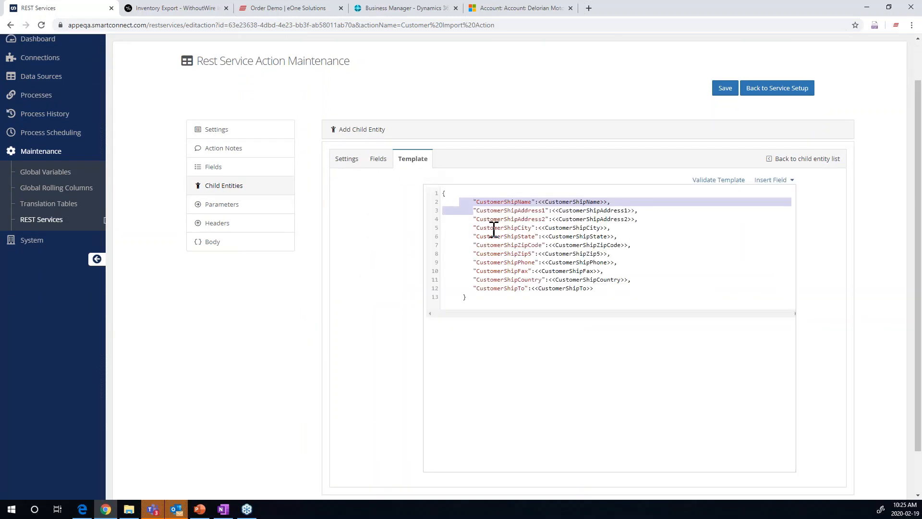
{"action": "left_click", "coordinate": [507, 298]}
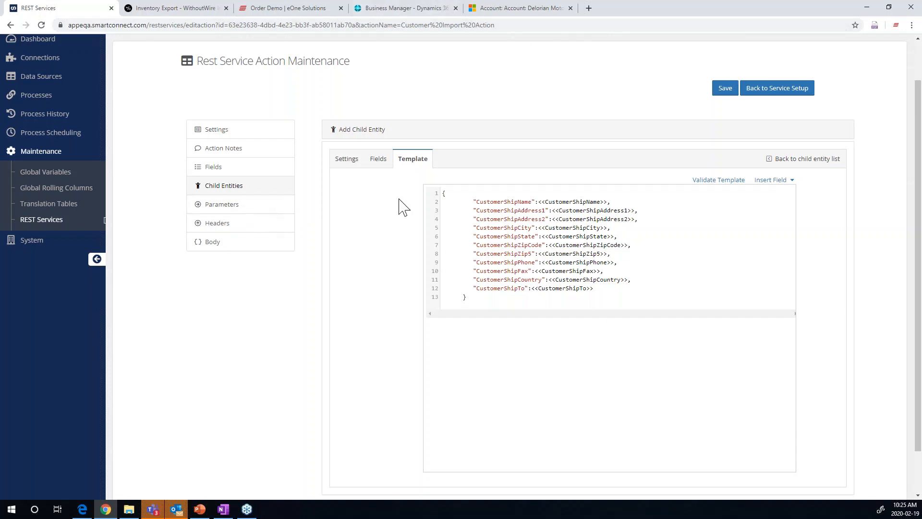
Compare the Customer Import Action's own field list with the CustomerShippingAddresses placeholder in its JSON body
{"action": "left_click", "coordinate": [378, 161]}
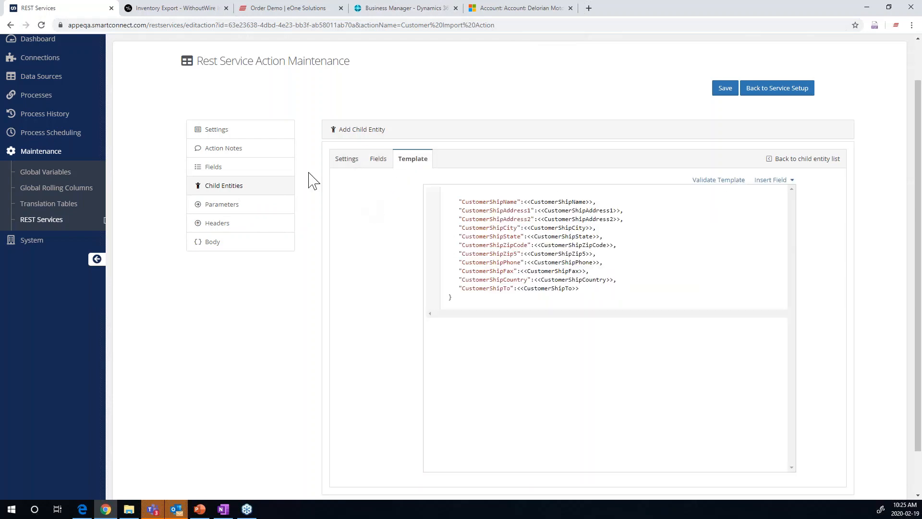
{"action": "left_click", "coordinate": [223, 172]}
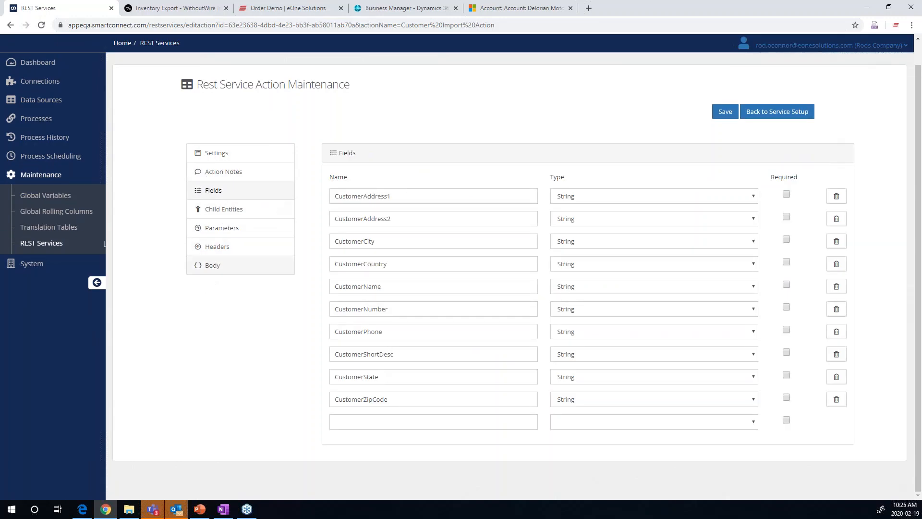
{"action": "left_click", "coordinate": [221, 265]}
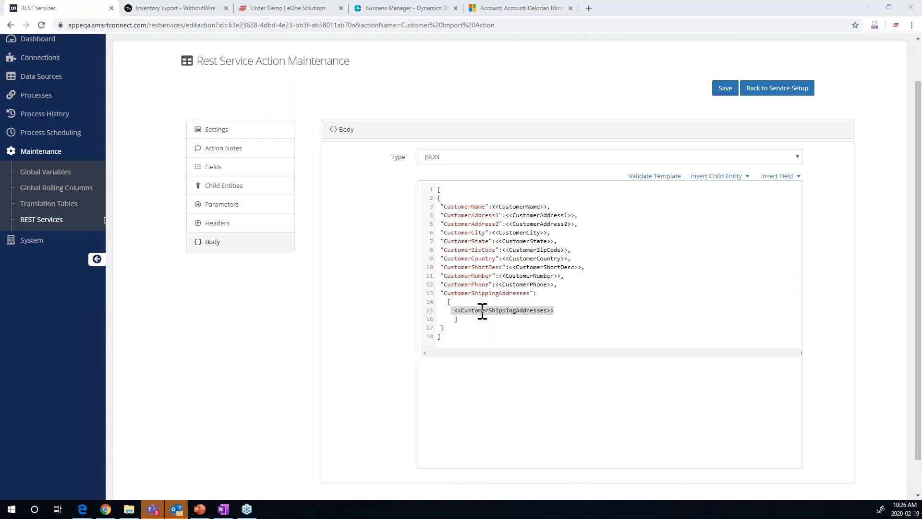
Check the action's parameters and headers, and return to the Without Wire service setup
{"action": "left_click", "coordinate": [223, 205]}
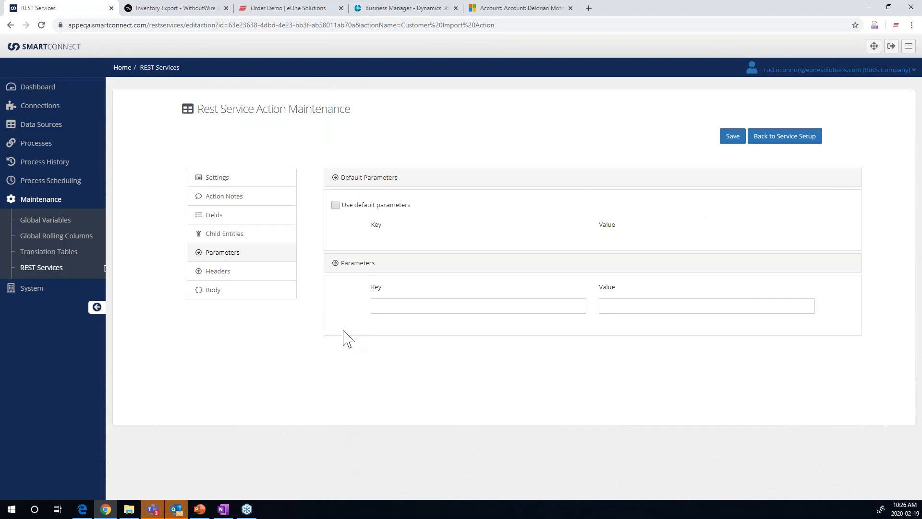
{"action": "left_click", "coordinate": [237, 272]}
{"action": "left_click", "coordinate": [222, 257]}
{"action": "left_click", "coordinate": [790, 139]}
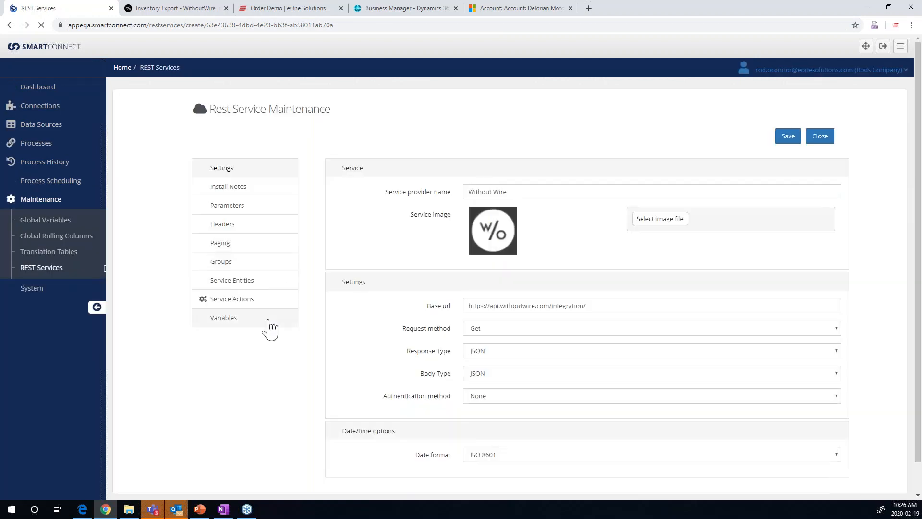
Review the service entities and service actions, including the entities available for a new entity action
{"action": "left_click", "coordinate": [245, 288]}
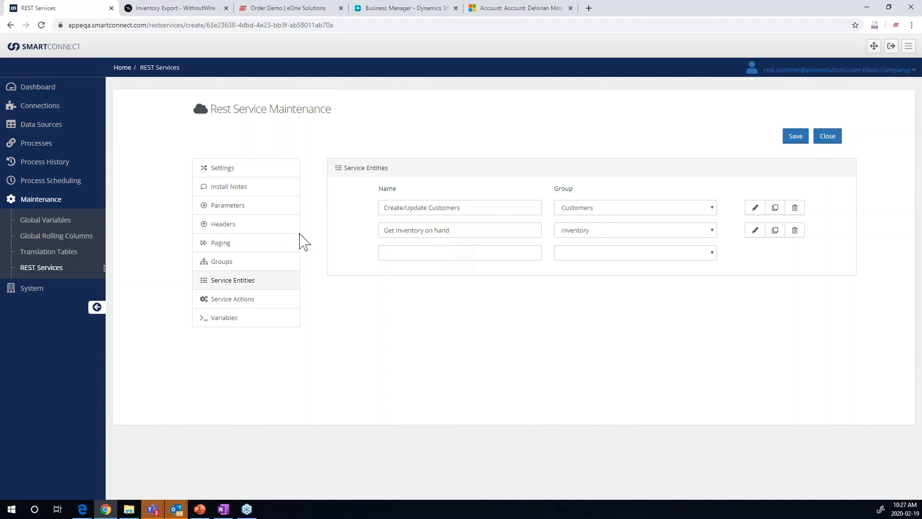
{"action": "left_click", "coordinate": [244, 303]}
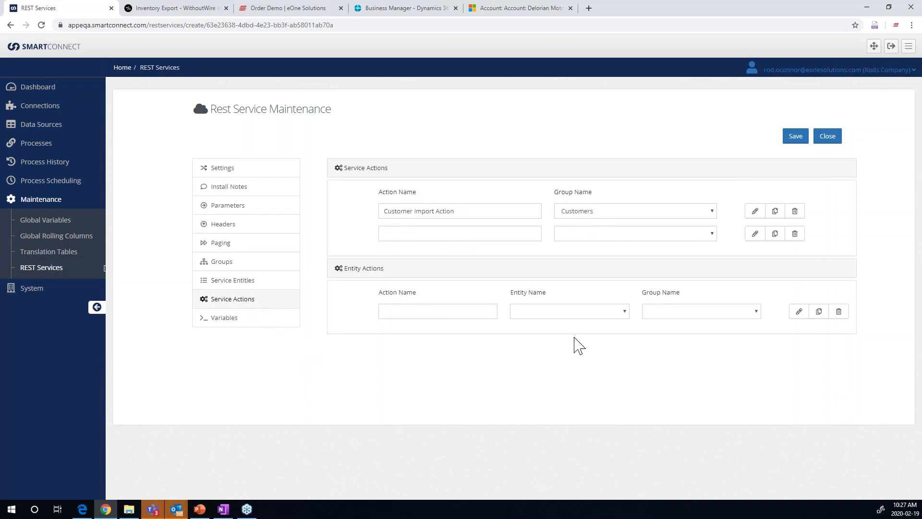
{"action": "left_click", "coordinate": [389, 309]}
{"action": "left_click", "coordinate": [528, 314]}
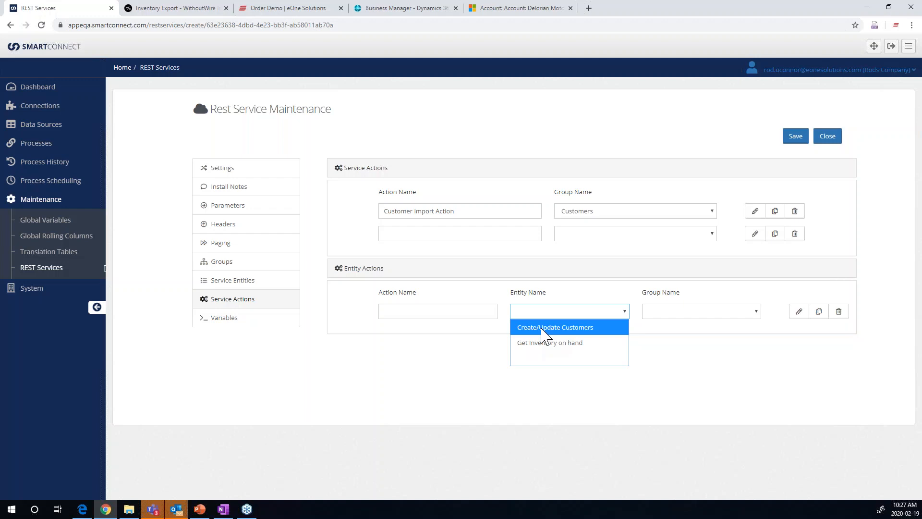
Review the service's variables and general settings, and close the Without Wire service without saving
{"action": "left_click", "coordinate": [223, 328]}
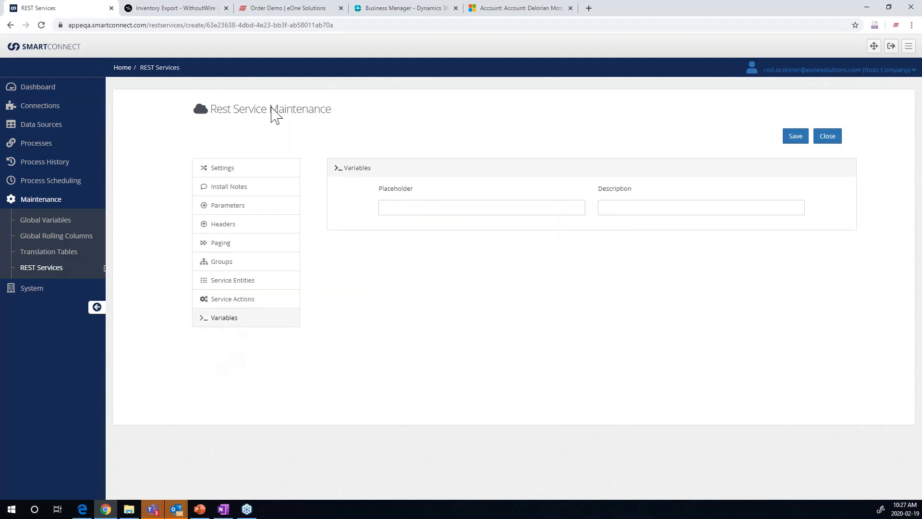
{"action": "left_click", "coordinate": [234, 170]}
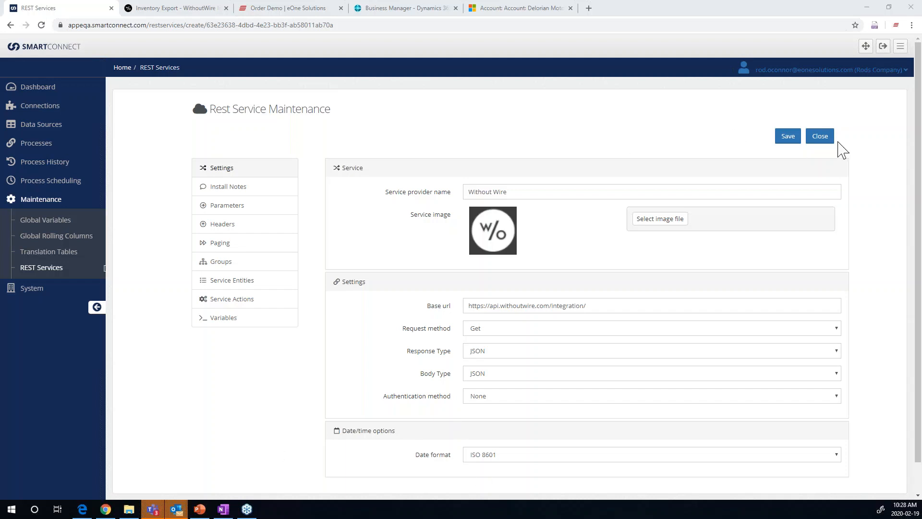
{"action": "left_click", "coordinate": [821, 134]}
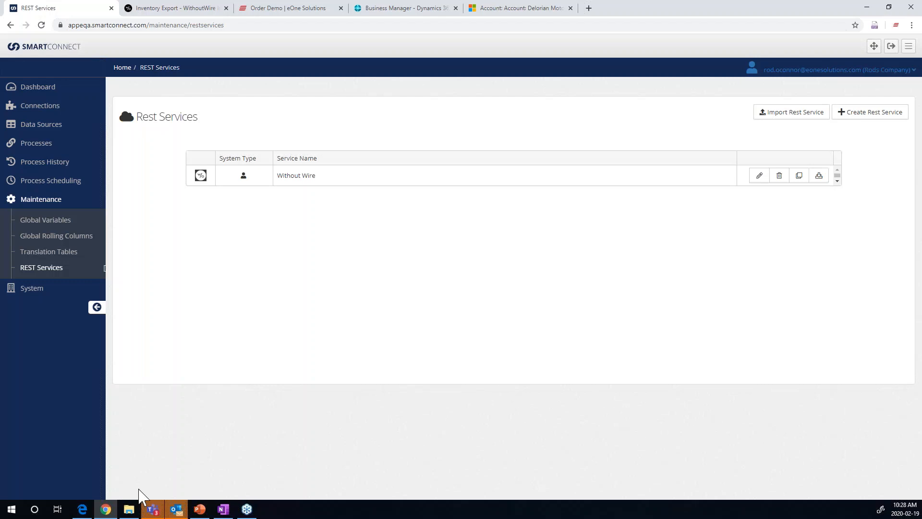
Switch to the PowerPoint slide show and advance to the Resources slide
{"action": "left_click", "coordinate": [200, 509]}
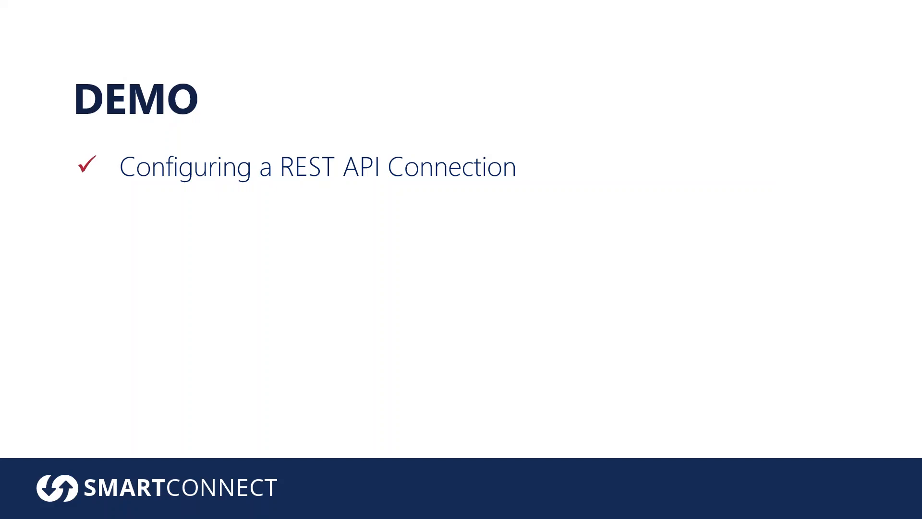
{"action": "key", "text": "Right"}
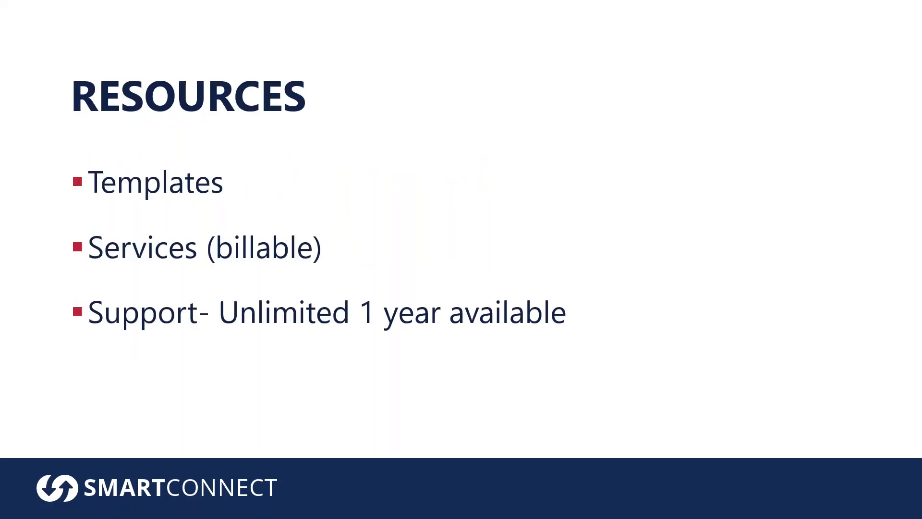